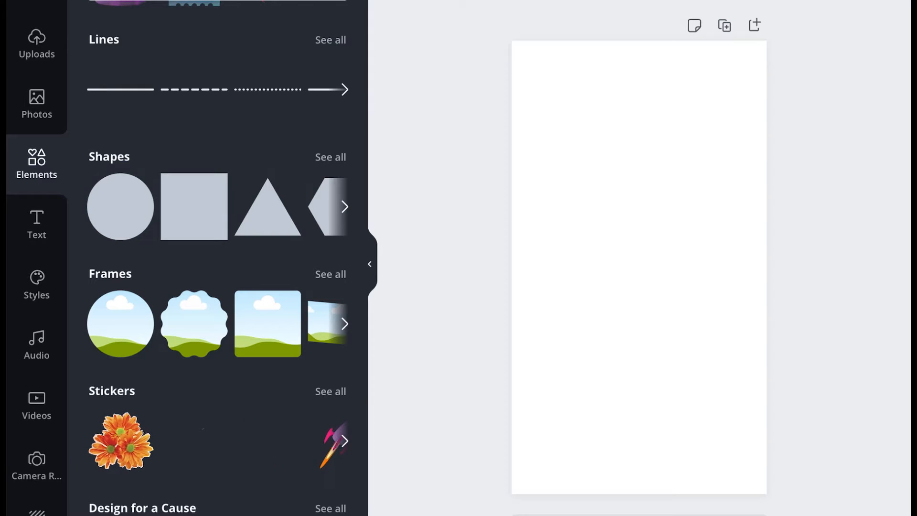
- Try to fill a circle shape with the blue satin fabric photo, shrinking and centring the photo over it
click(120, 206)
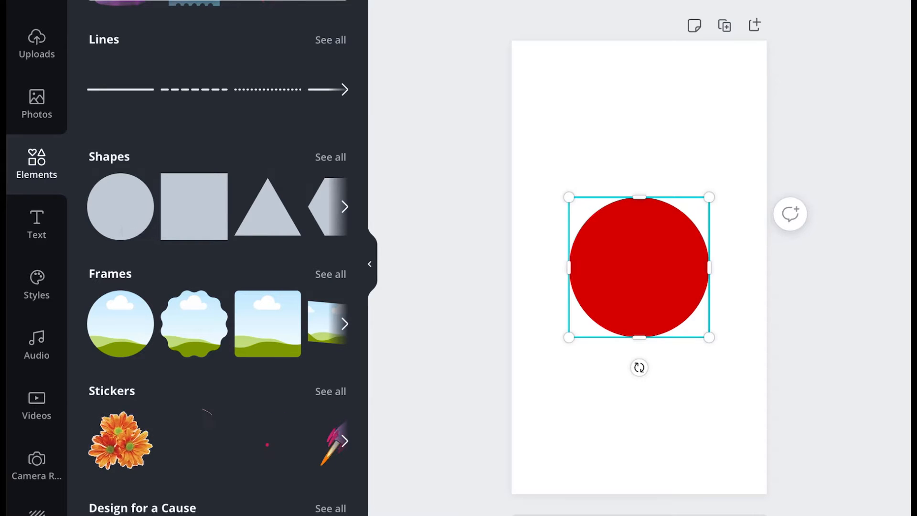
click(36, 103)
click(36, 44)
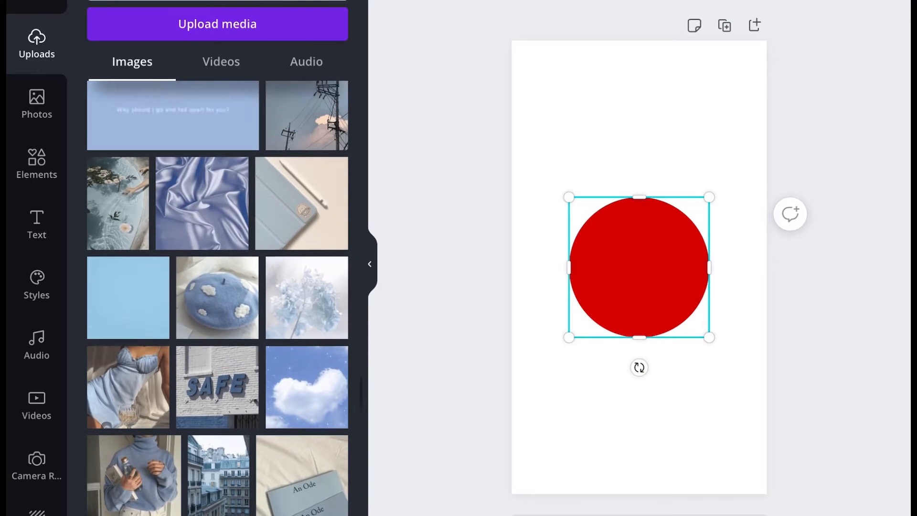
click(201, 241)
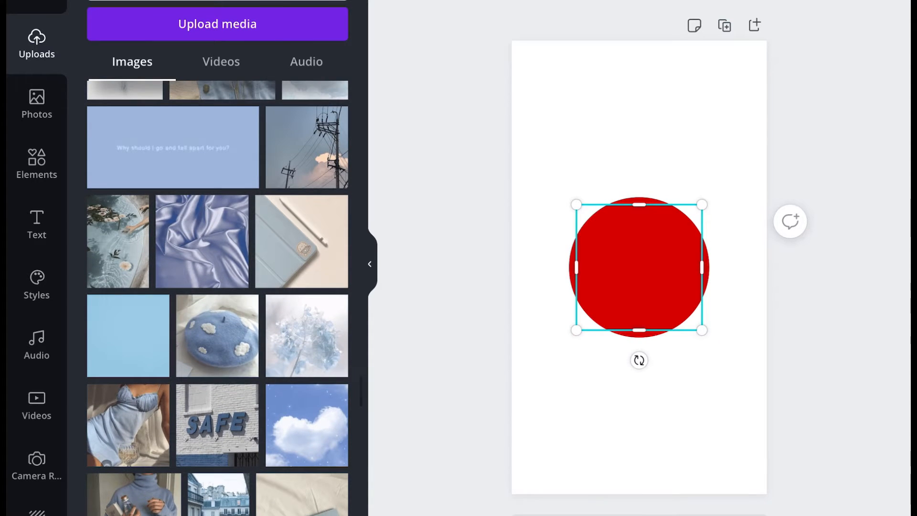
mouse_move(639, 267)
mouse_down()
mouse_move(653, 259)
mouse_move(590, 365)
mouse_move(646, 274)
mouse_move(639, 267)
mouse_up()
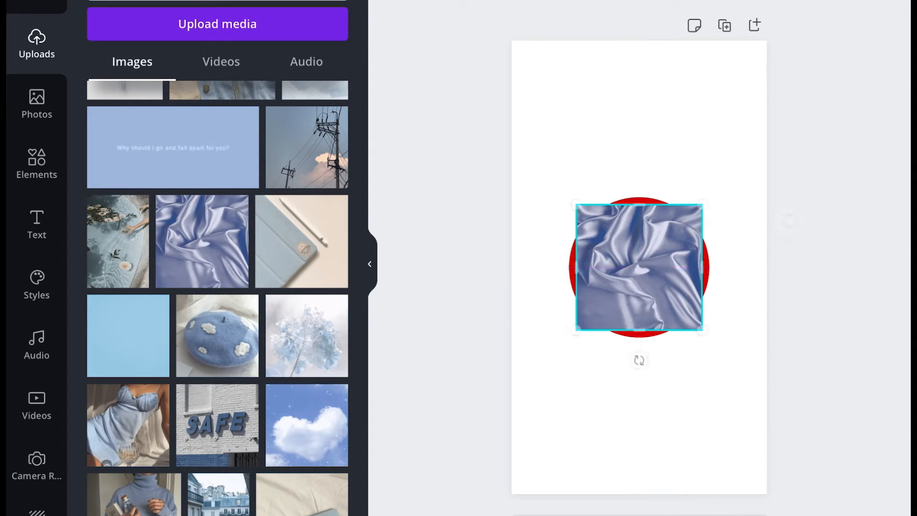
drag(702, 204, 675, 231)
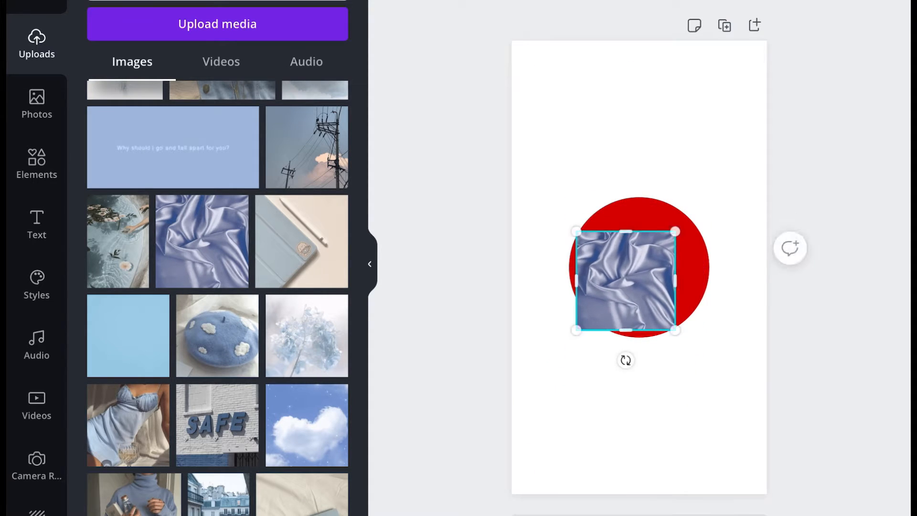
drag(626, 281, 639, 267)
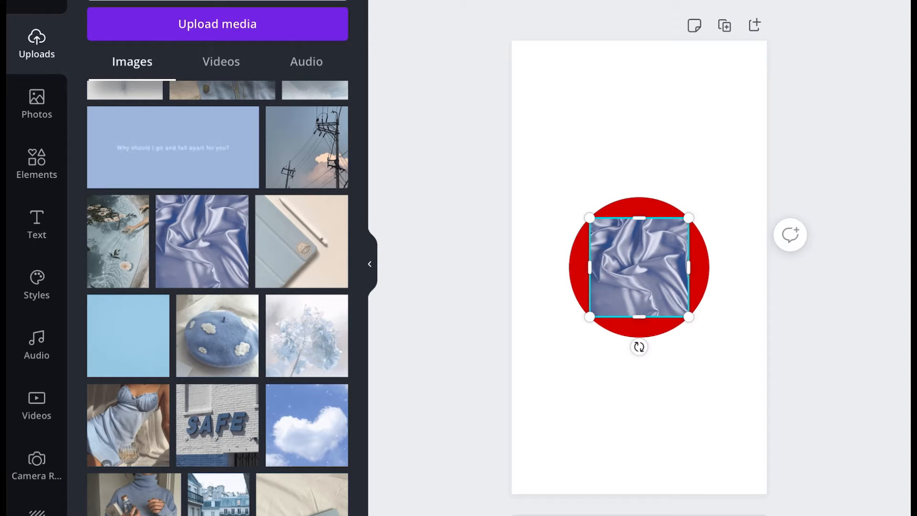
- Undo the satin photo and circle shape additions until the page is blank
key(ctrl+z)
key(ctrl+z)
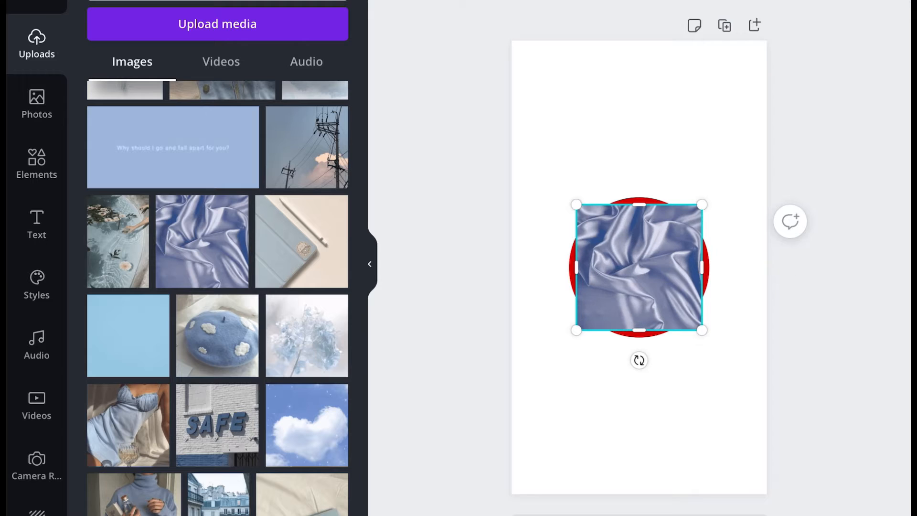
key(ctrl+z)
key(ctrl+z)
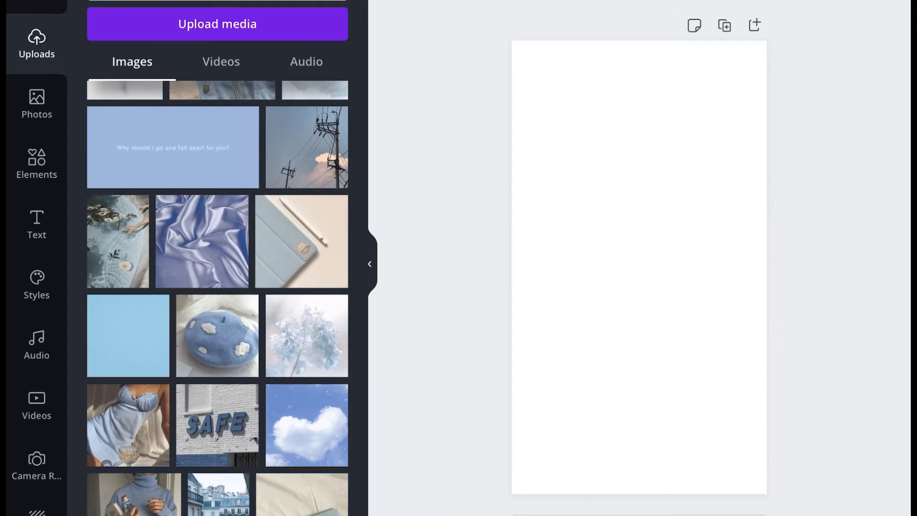
- Place a circular frame in the middle of the page and fill it with the blue satin fabric photo
click(36, 163)
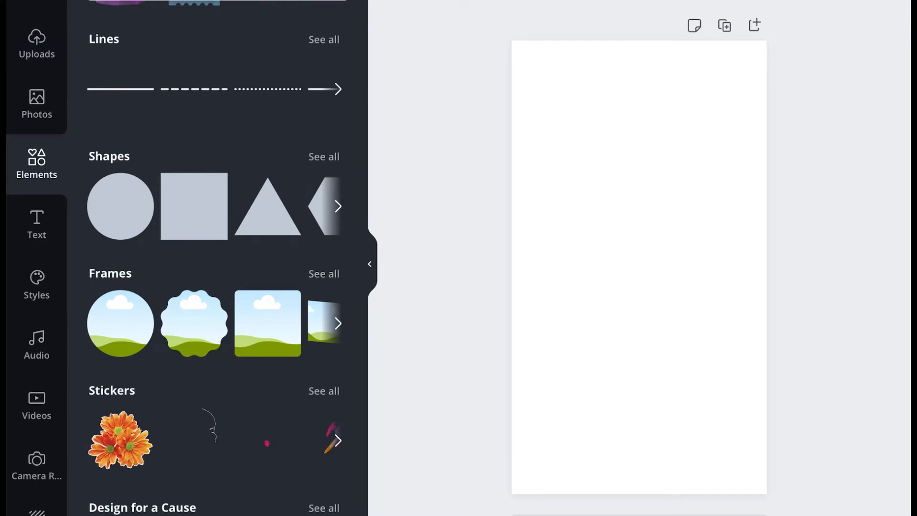
click(120, 323)
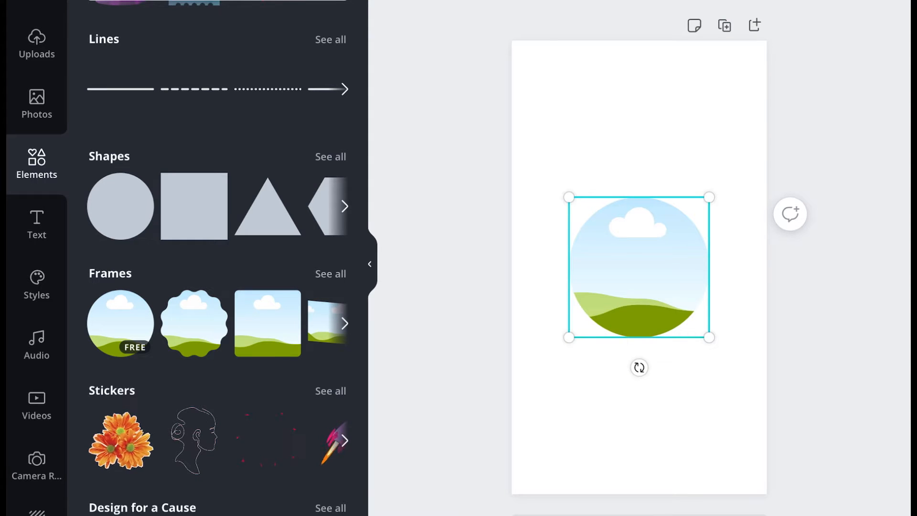
click(36, 44)
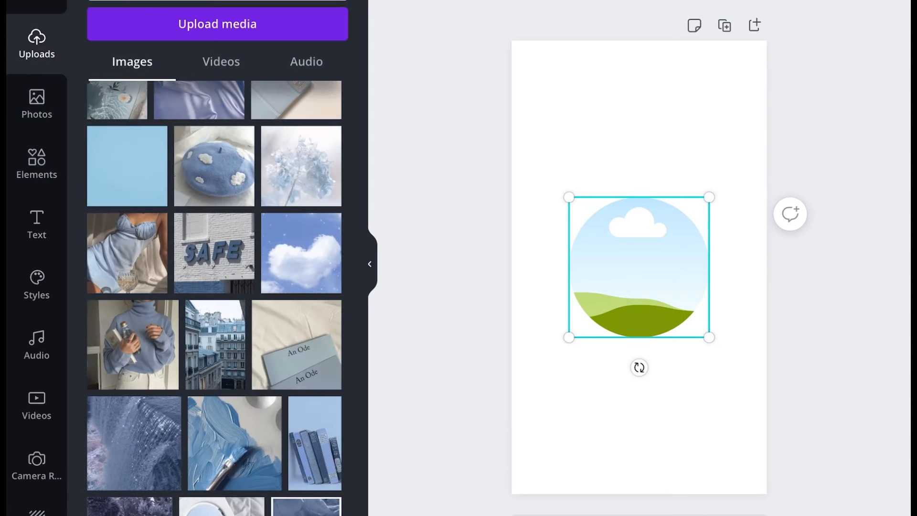
scroll(214, 296, up, 2)
click(199, 153)
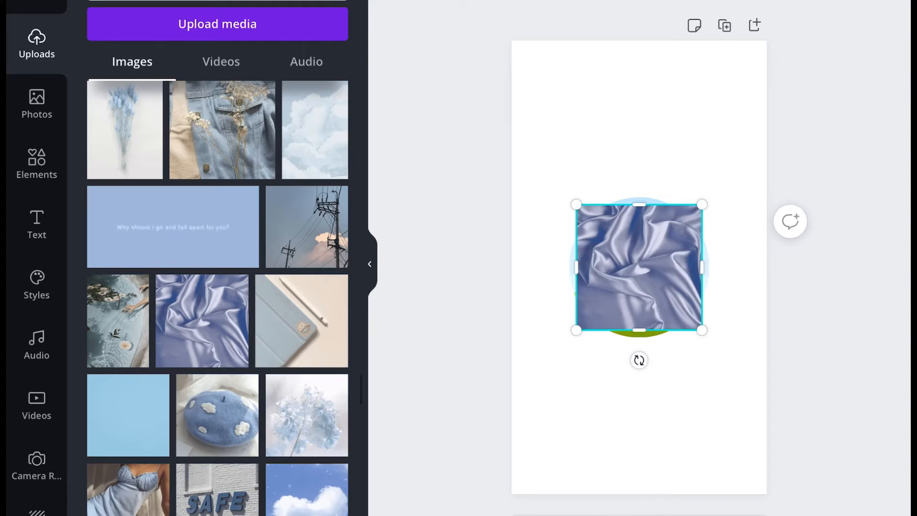
mouse_move(638, 267)
mouse_down()
mouse_move(574, 420)
mouse_move(630, 323)
mouse_move(639, 268)
mouse_up()
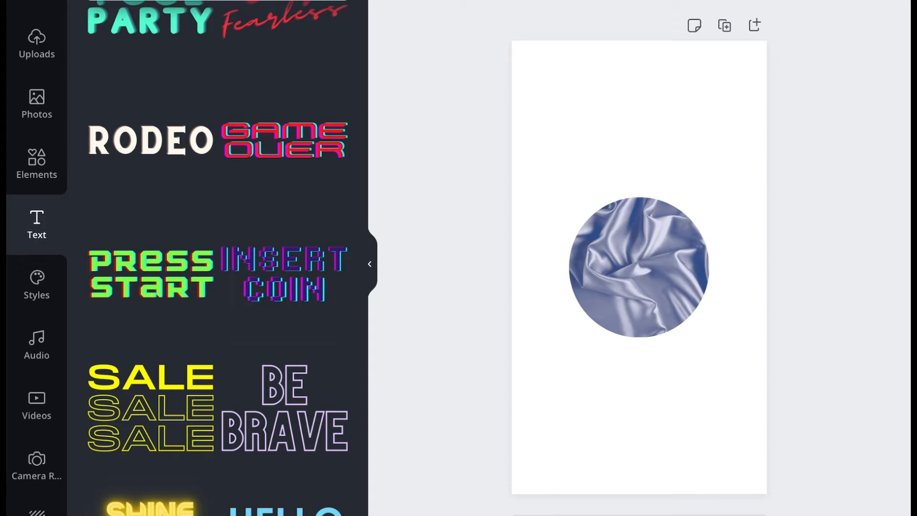
- Add the Sparkle text design scaled down to the circle's width, and set its colour to black
scroll(217, 258, up, 10)
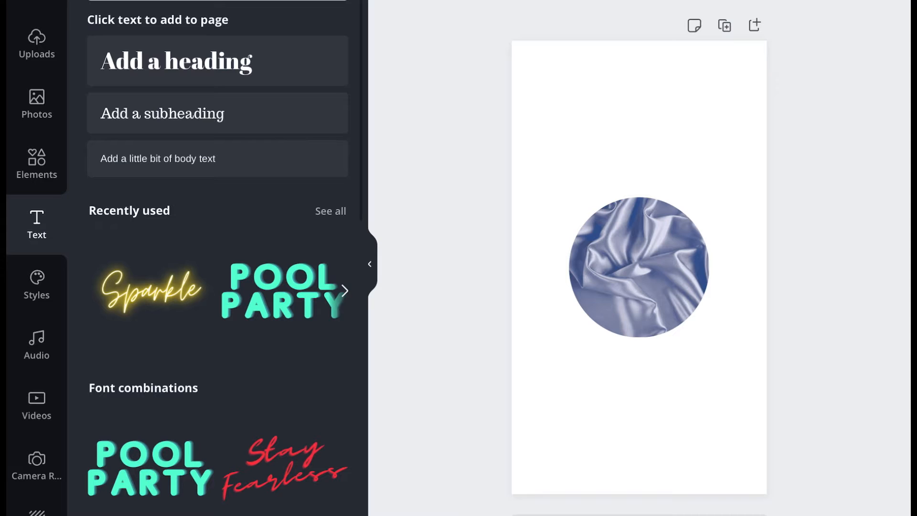
click(151, 290)
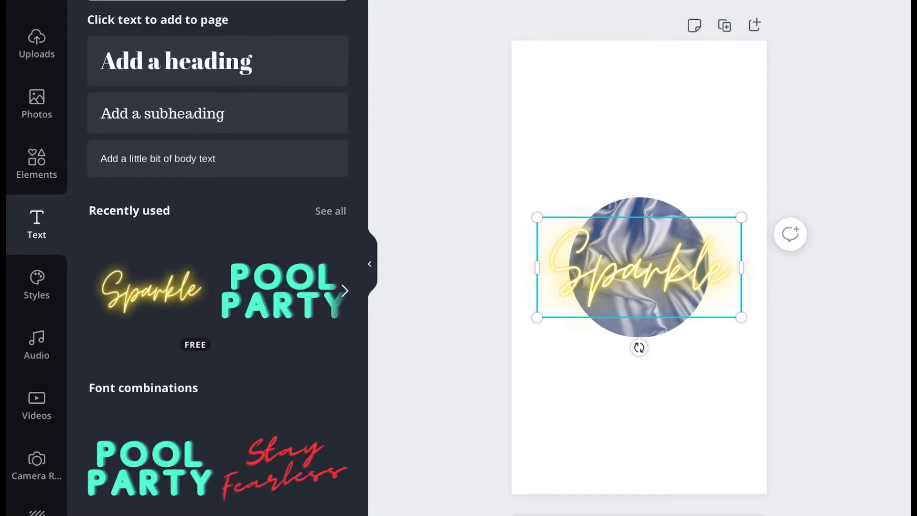
drag(741, 317, 709, 302)
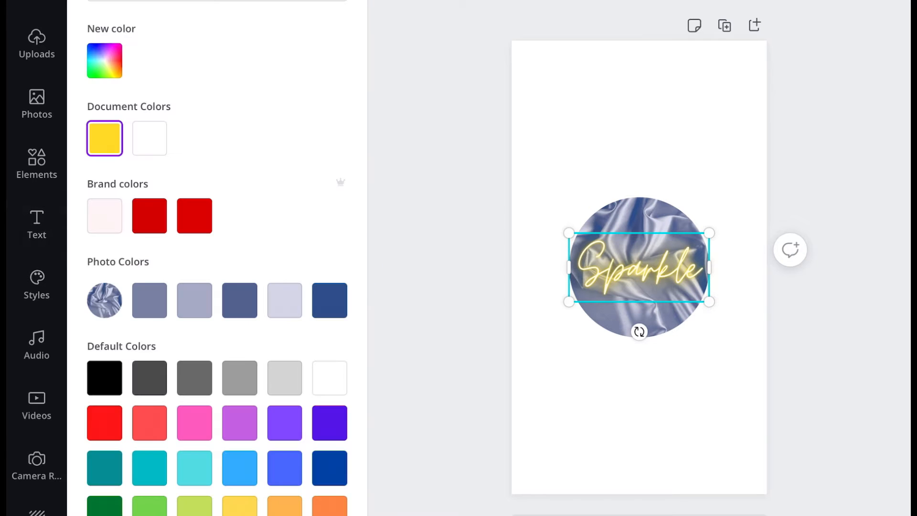
click(104, 378)
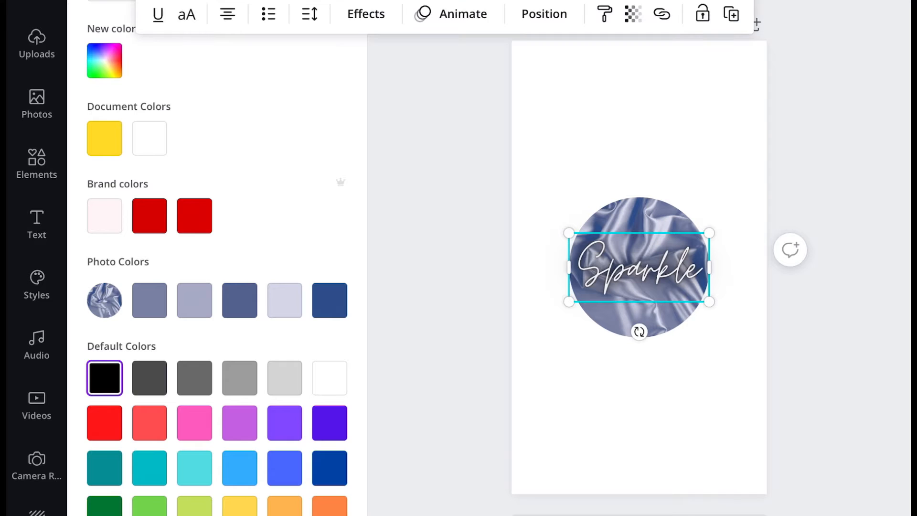
- Try the Echo text effect on the Sparkle text with a white echo colour
click(365, 13)
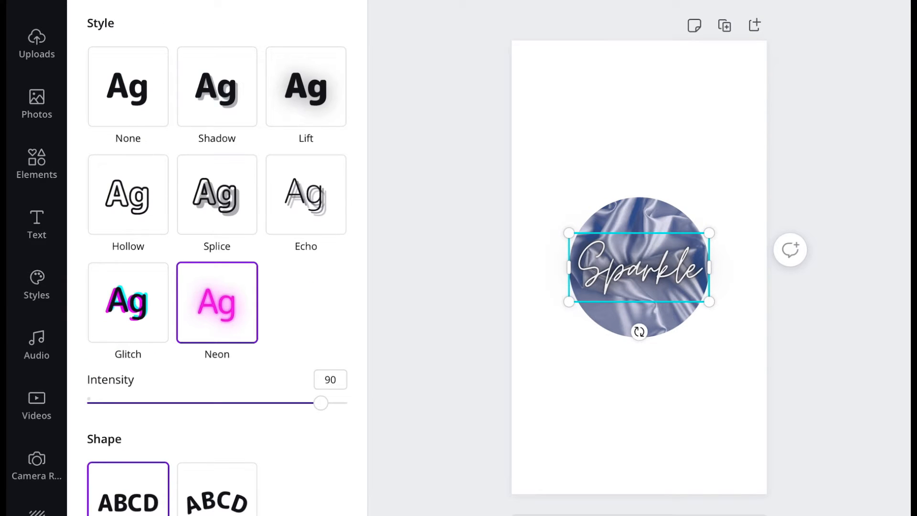
mouse_move(320, 402)
mouse_down()
mouse_move(93, 403)
mouse_move(347, 403)
mouse_move(323, 403)
mouse_up()
click(305, 194)
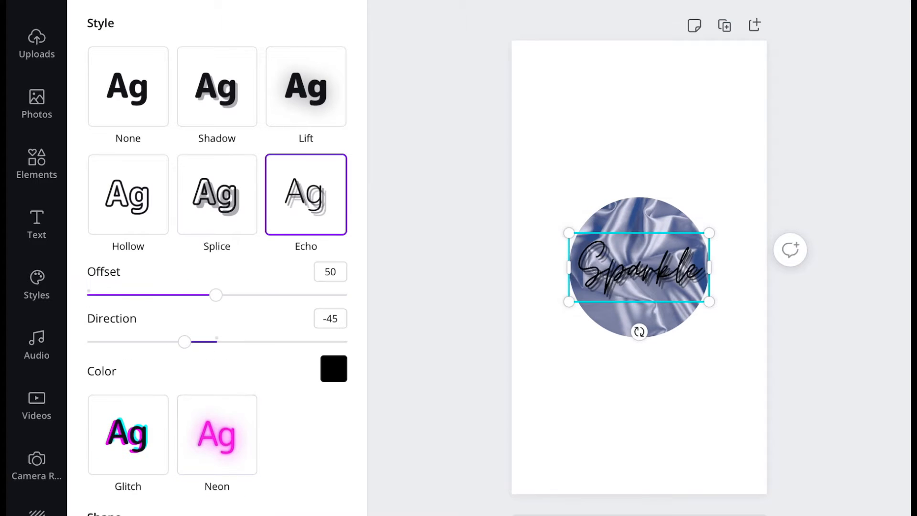
click(333, 369)
scroll(216, 210, down, 1)
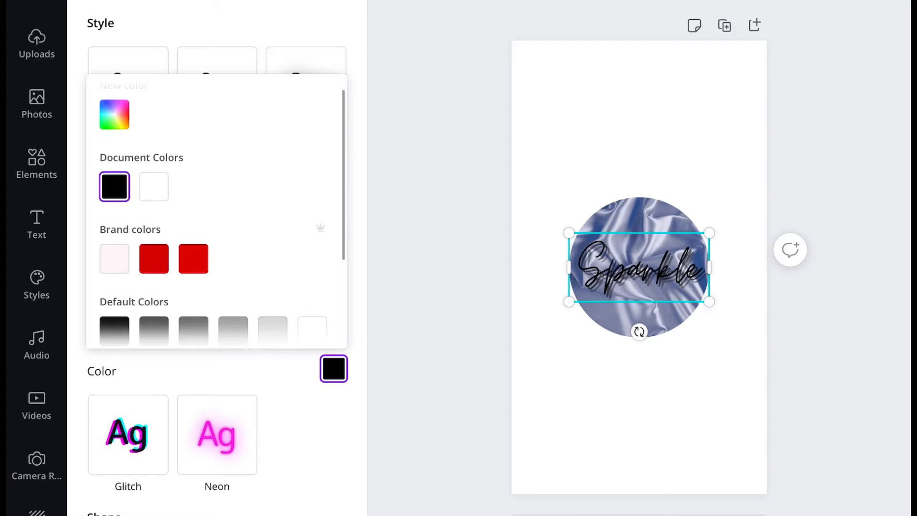
click(153, 186)
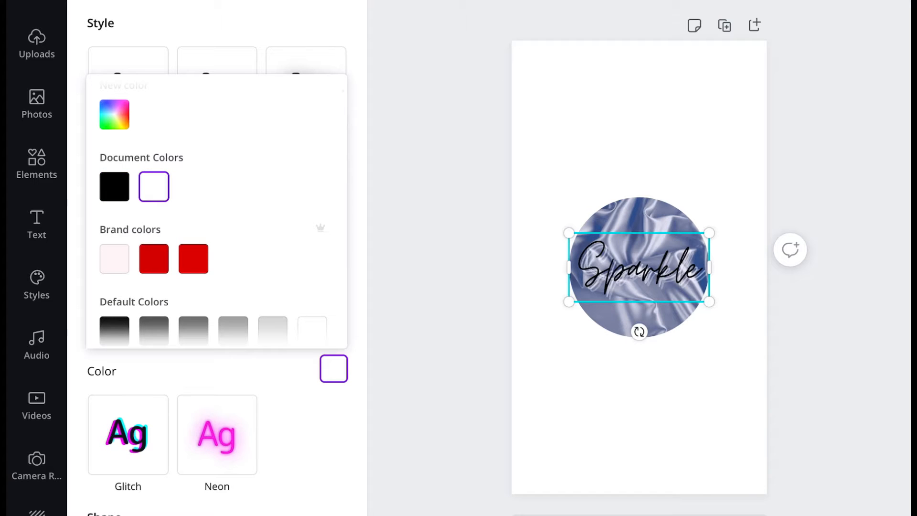
scroll(216, 211, down, 1)
click(194, 233)
click(154, 161)
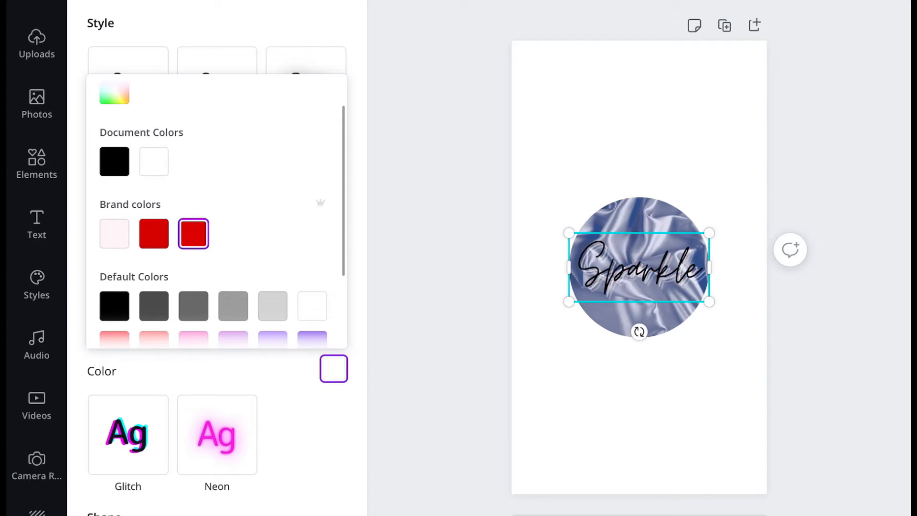
key(Escape)
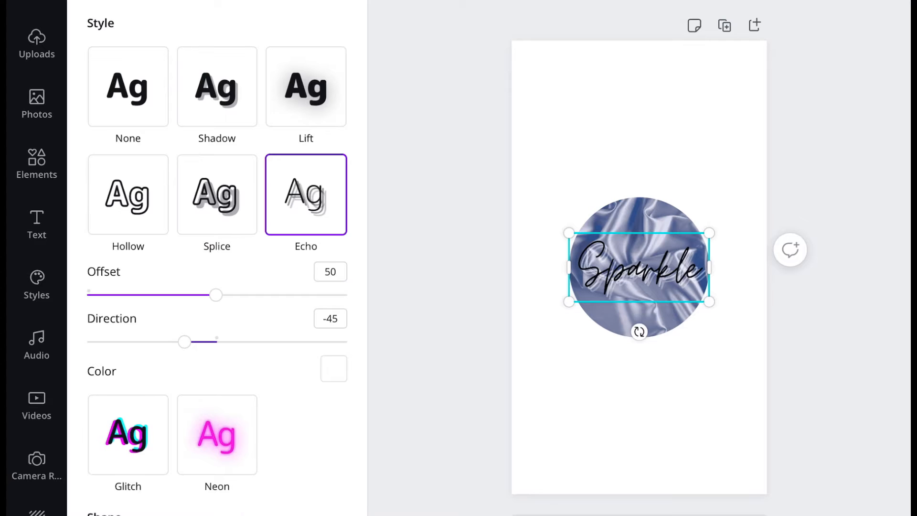
- Apply the Shadow effect to the Sparkle text with a white shadow colour and slightly reduce the shadow's transparency setting
click(217, 86)
click(333, 354)
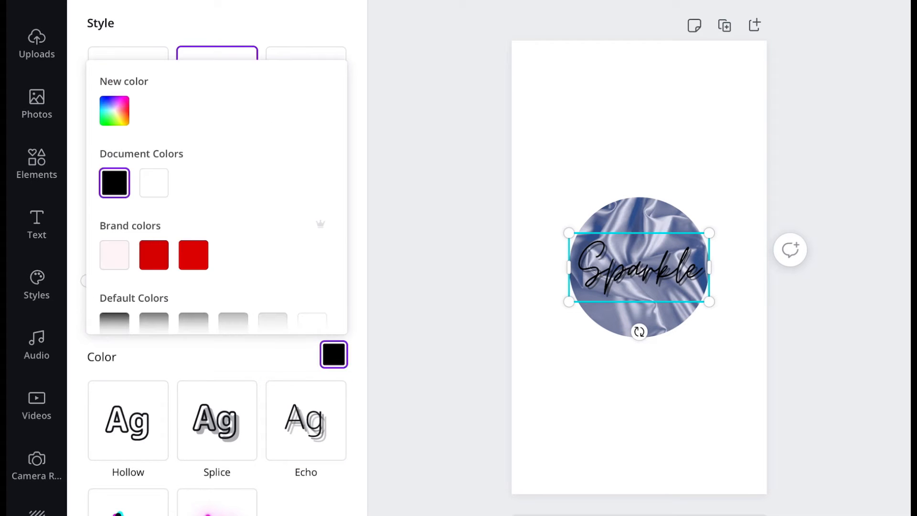
click(154, 182)
key(Escape)
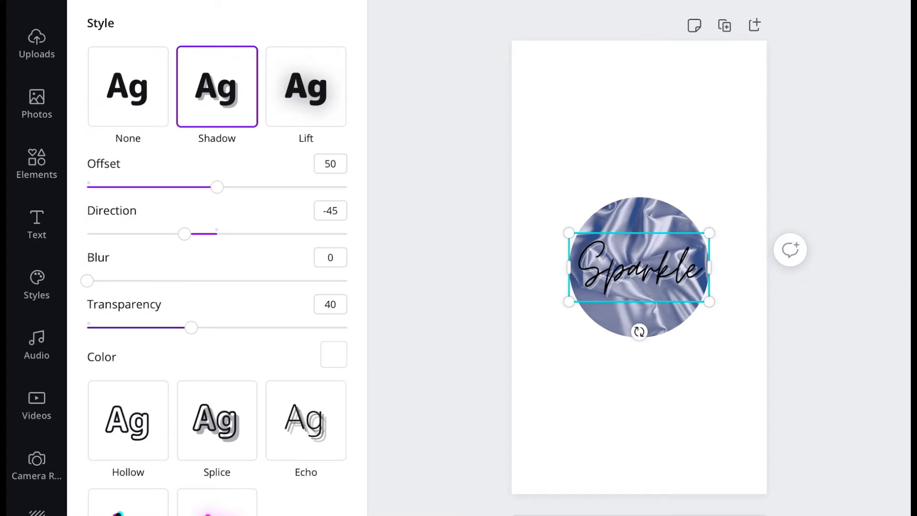
mouse_move(191, 328)
mouse_down()
mouse_move(110, 328)
mouse_move(186, 327)
mouse_up()
click(36, 224)
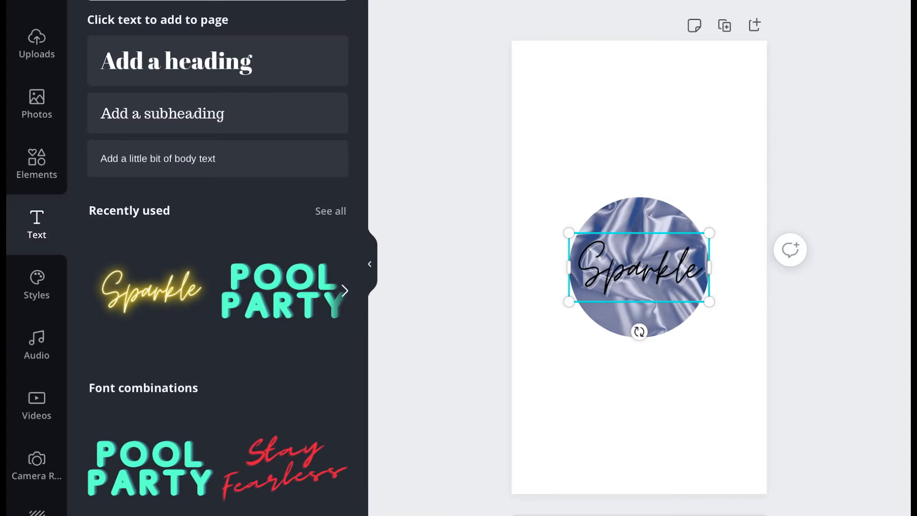
- Replace the Sparkle wording with "TikTok"
click(638, 267)
click(639, 79)
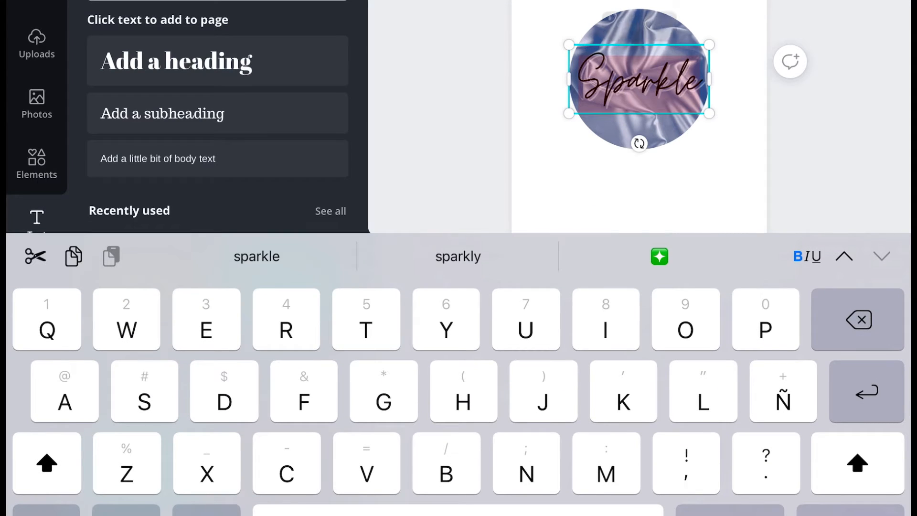
text(Ti)
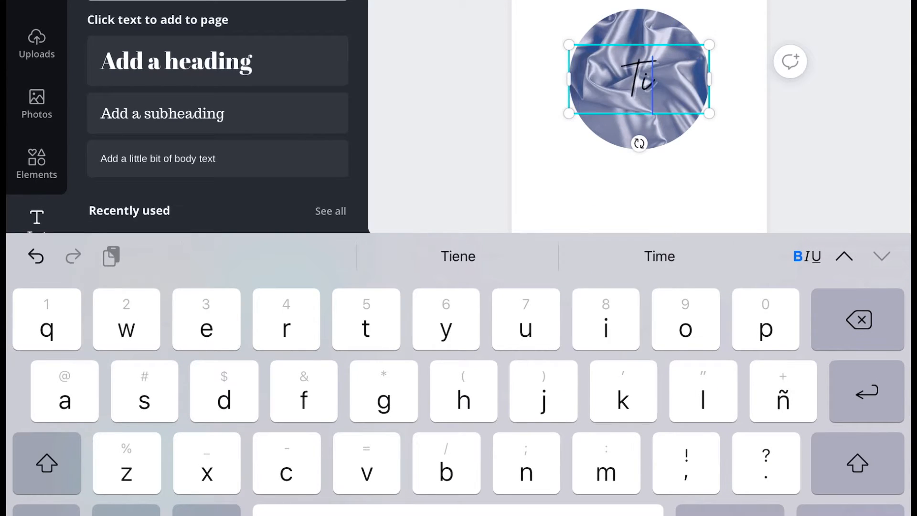
text(kTok)
key(Escape)
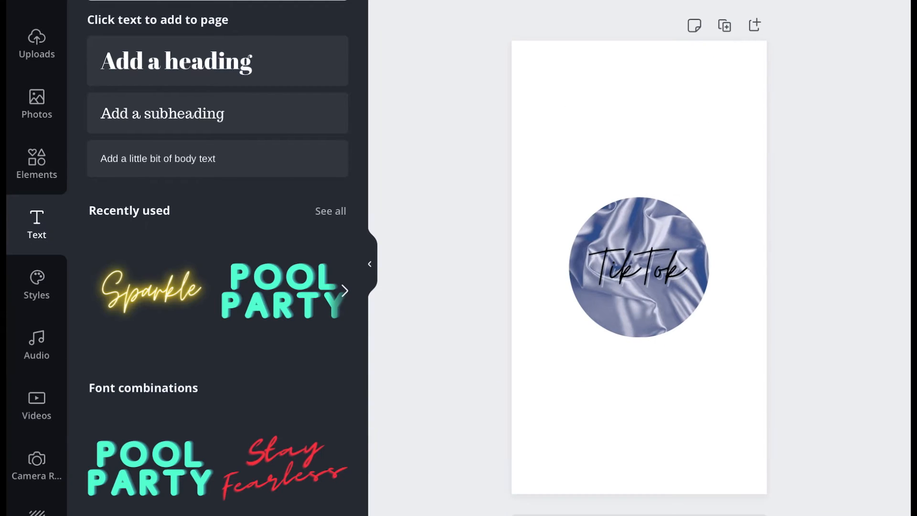
- Enlarge the TikTok text so it spans most of the satin circle, keeping it centred
click(638, 266)
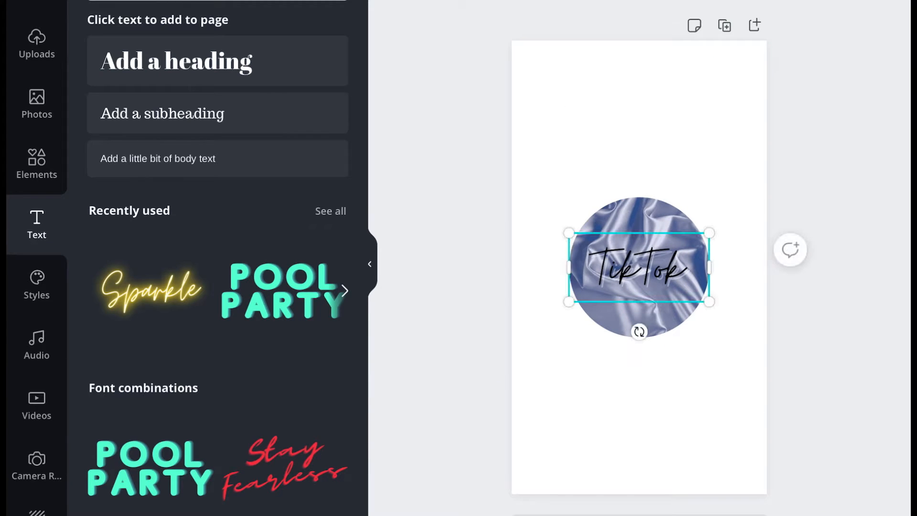
drag(708, 301, 727, 311)
mouse_move(639, 267)
mouse_down()
mouse_move(638, 289)
mouse_move(639, 267)
mouse_up()
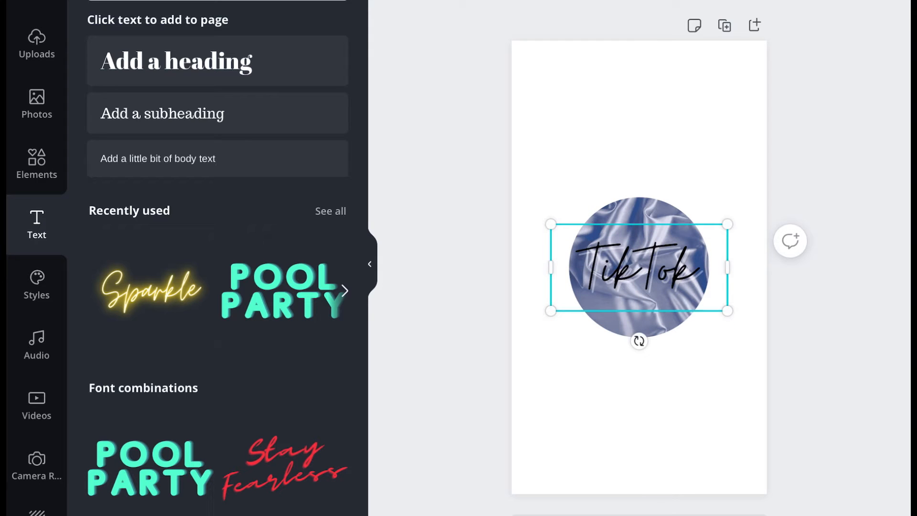
key(Escape)
- Look through the recently used elements for a decoration to add to the cover
click(36, 164)
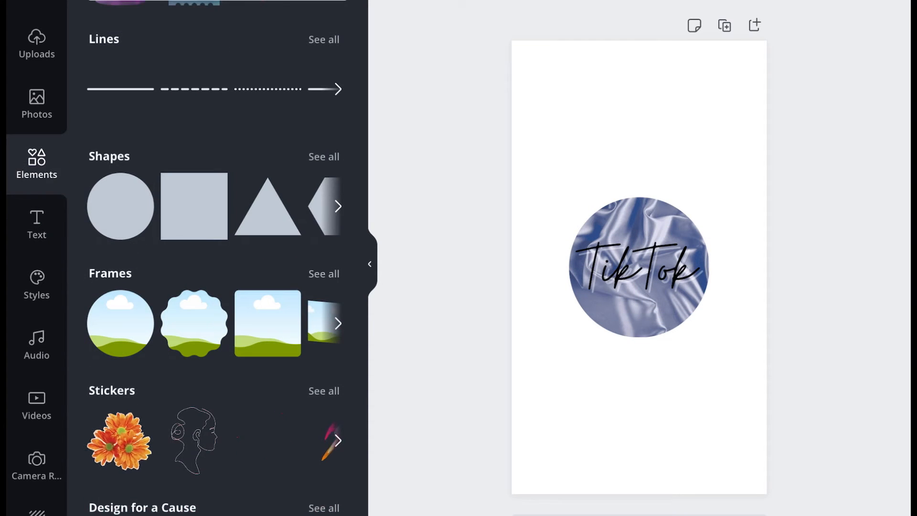
scroll(218, 287, down, 2)
scroll(217, 286, up, 3)
scroll(218, 286, up, 4)
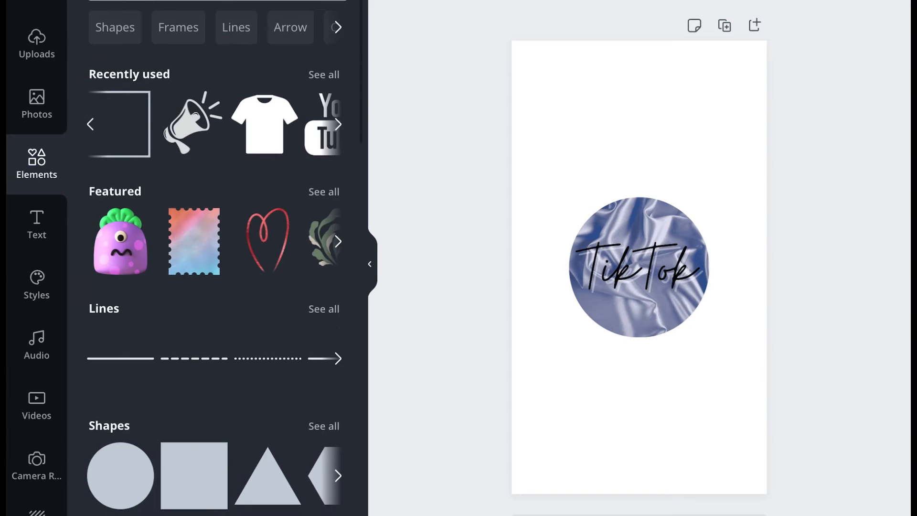
click(324, 75)
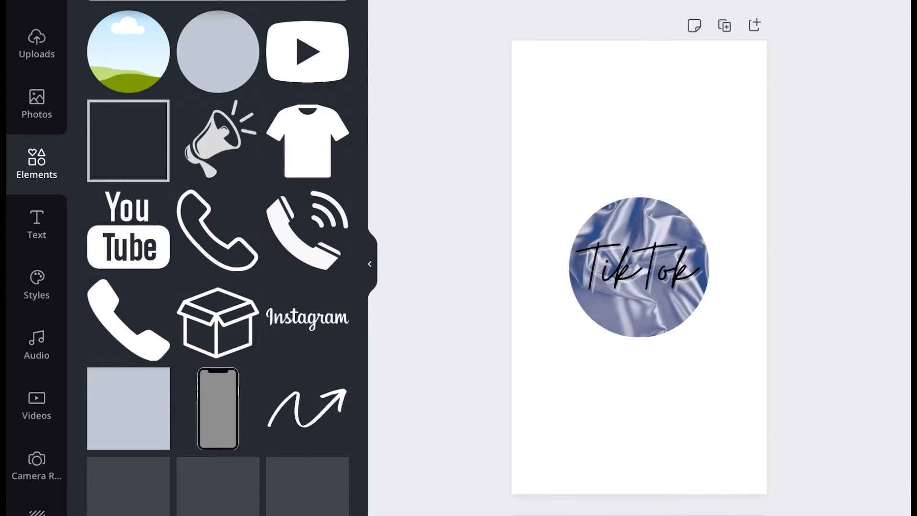
scroll(218, 258, down, 6)
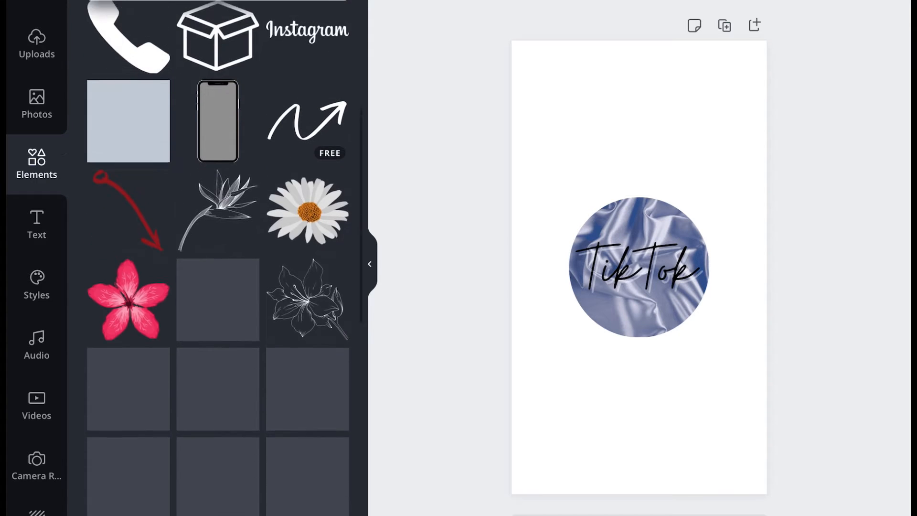
scroll(217, 258, up, 6)
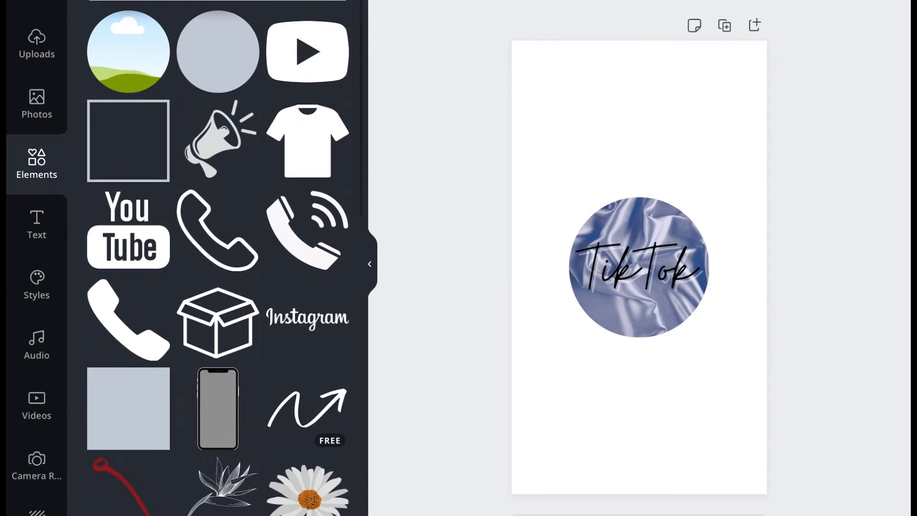
scroll(307, 322, down, 10)
scroll(307, 321, up, 8)
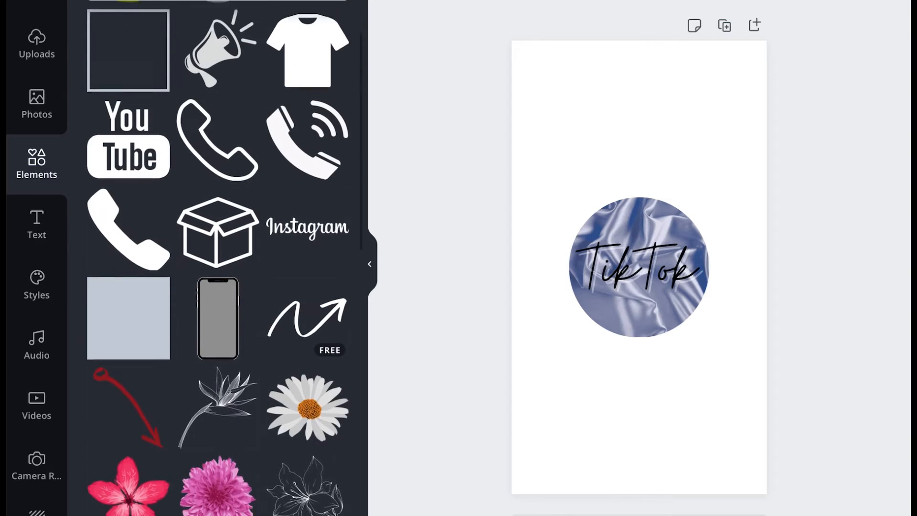
scroll(217, 258, up, 2)
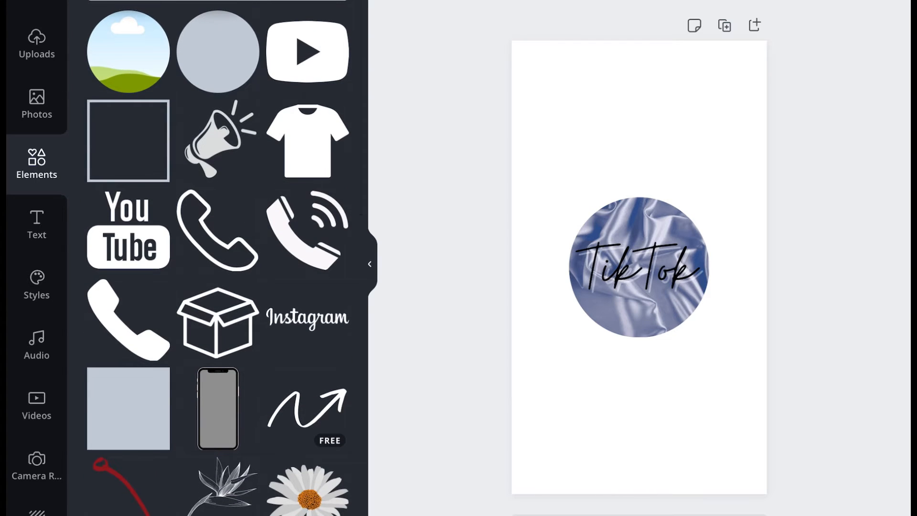
- Search the elements library for "Leaf"
click(334, 1)
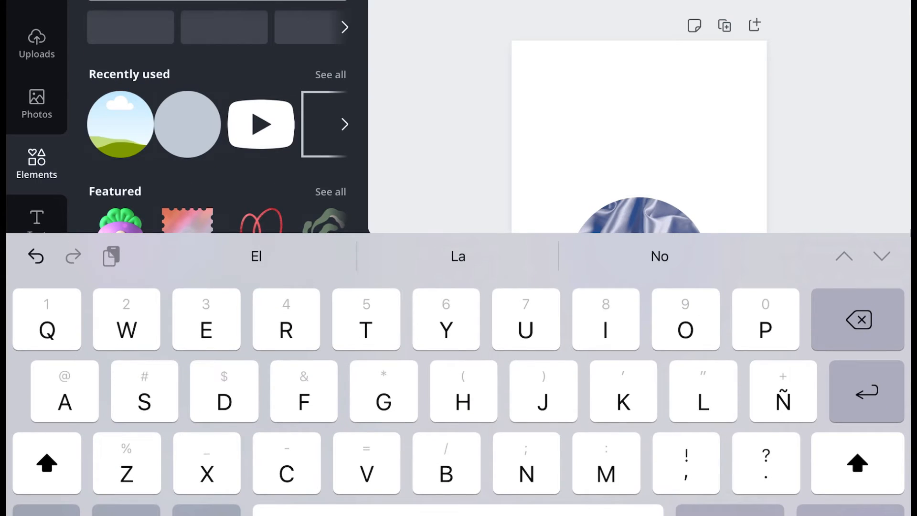
text(Eeafe)
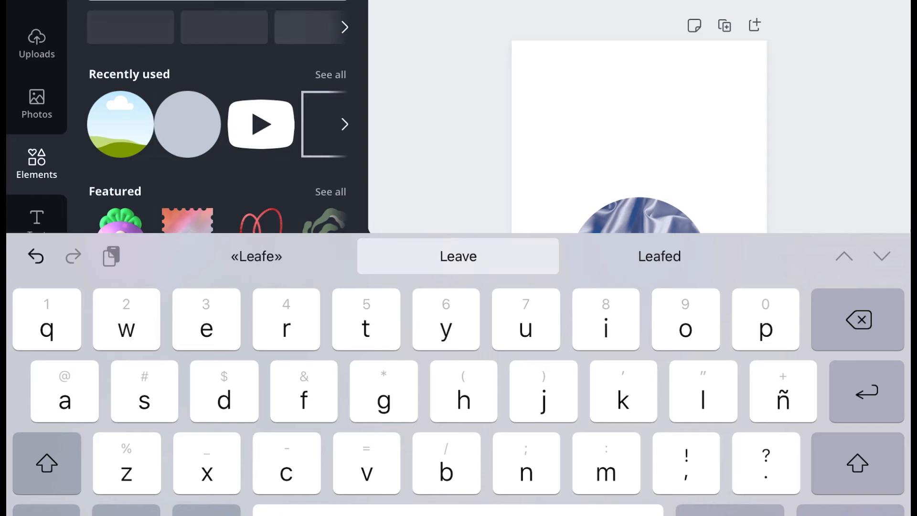
key(BackSpace)
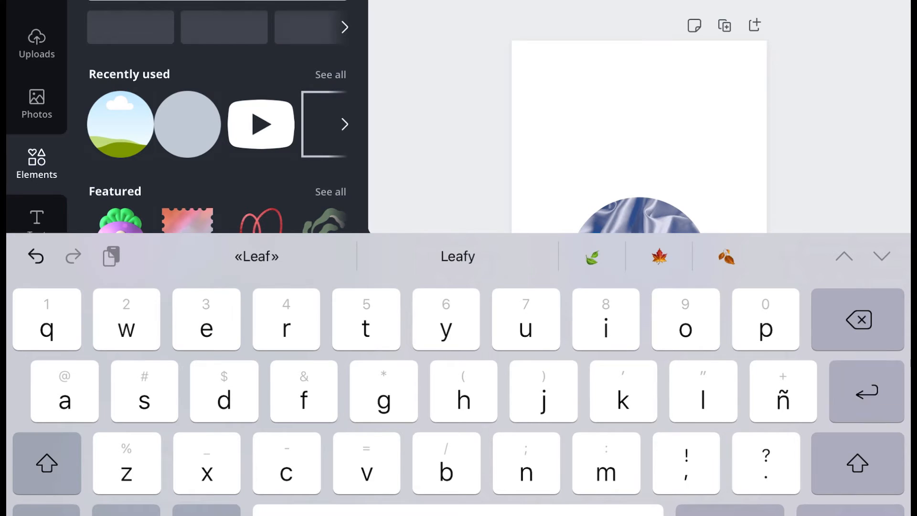
key(Return)
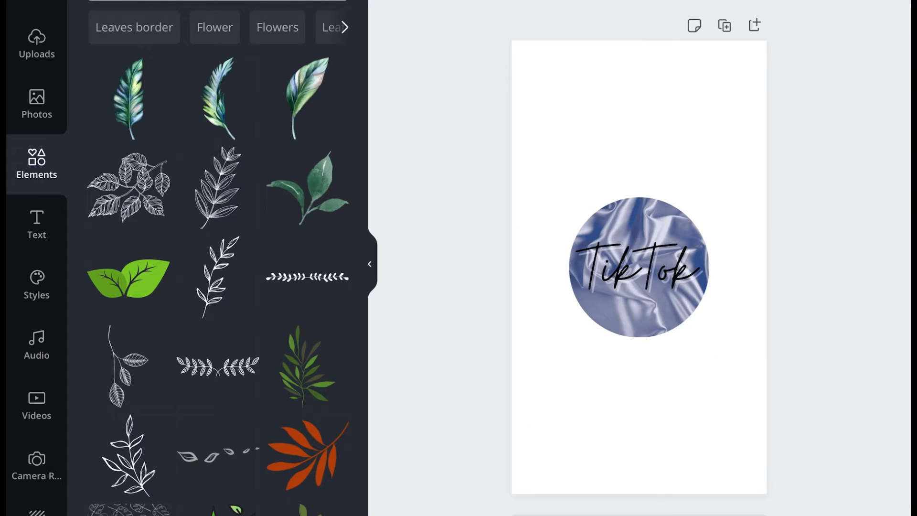
- Add the white outlined branch with three veined leaves from the search results to the page
scroll(218, 263, up, 2)
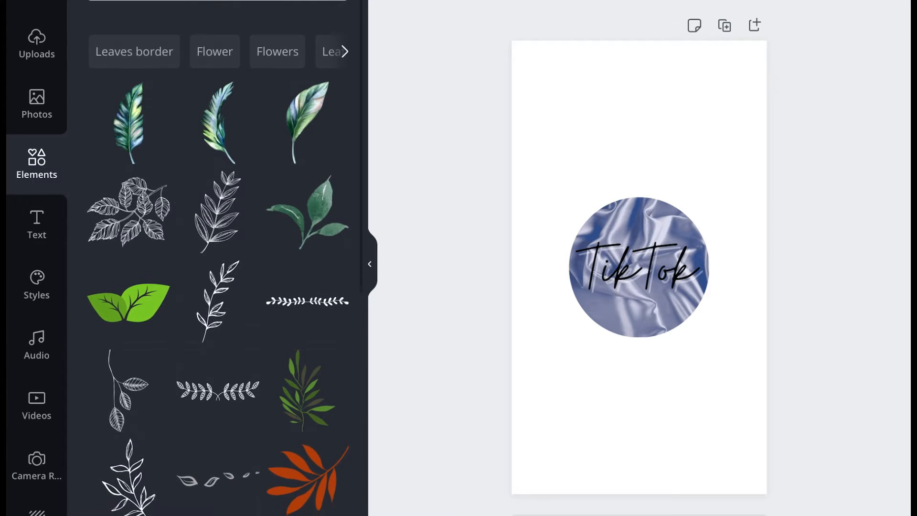
scroll(219, 263, down, 3)
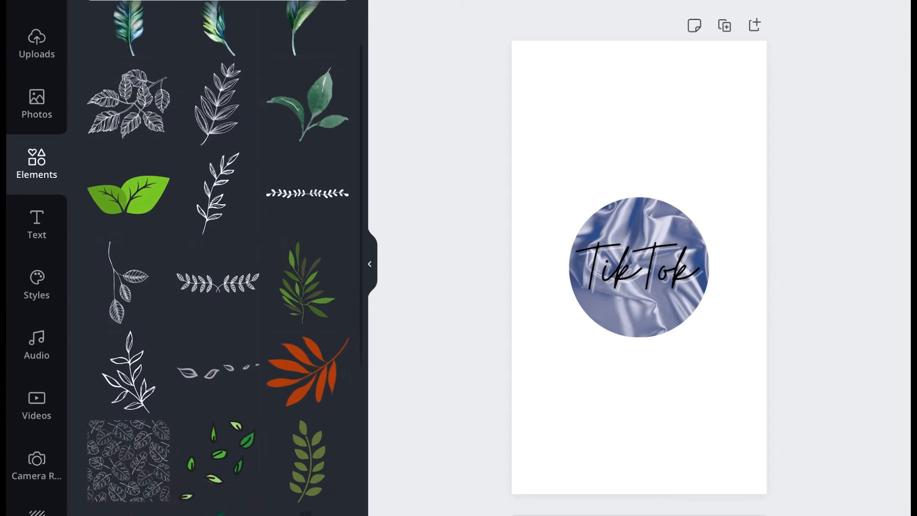
scroll(218, 263, down, 6)
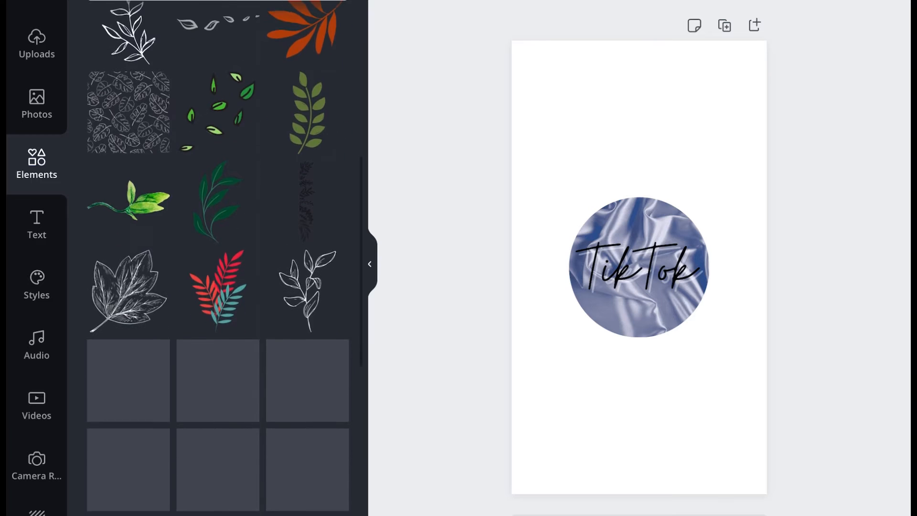
scroll(219, 263, up, 6)
scroll(218, 263, down, 5)
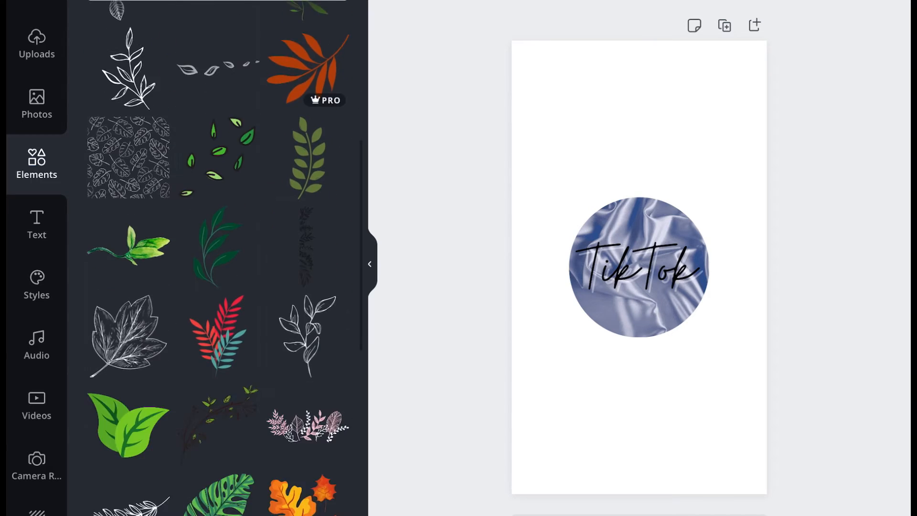
scroll(218, 262, down, 10)
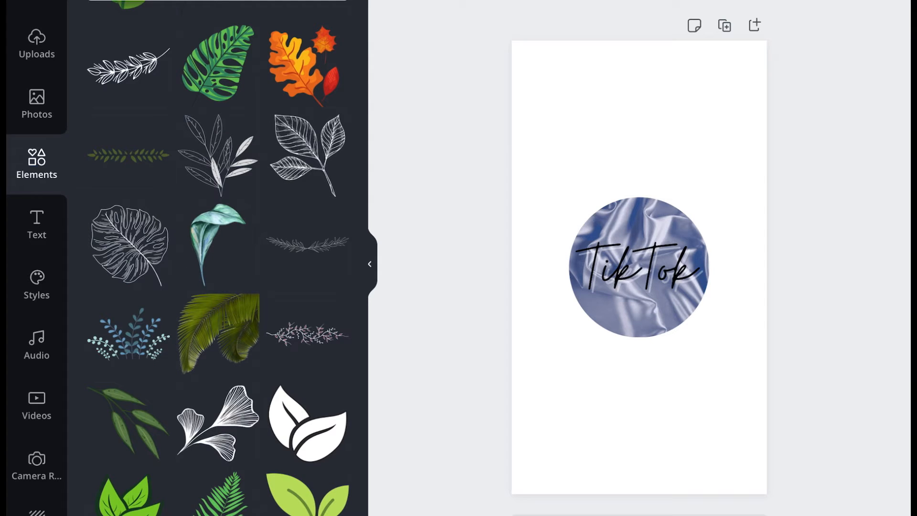
click(308, 152)
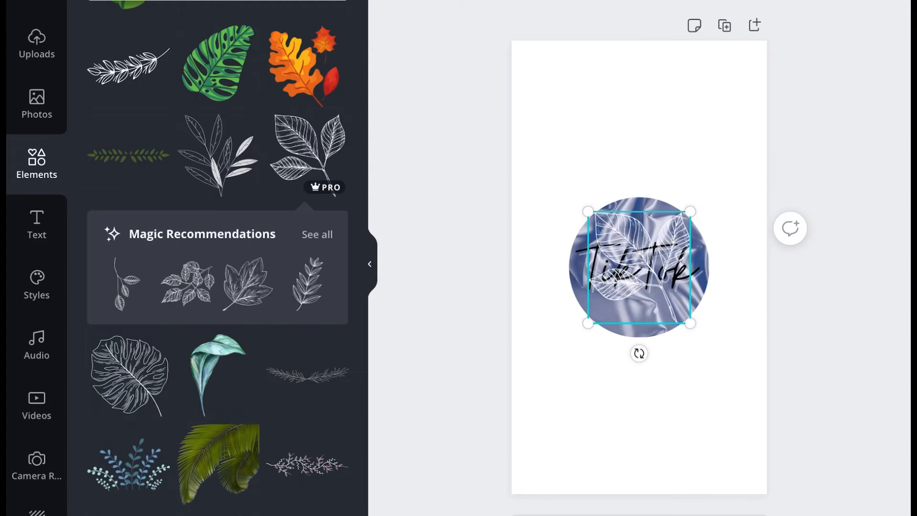
- Enlarge the leaf branch and place it over the lower-right part of the satin circle, with its stem extending past the edge
drag(690, 324, 734, 370)
mouse_move(661, 291)
mouse_down()
mouse_move(681, 284)
mouse_move(662, 291)
mouse_up()
drag(734, 371, 714, 348)
drag(652, 280, 665, 292)
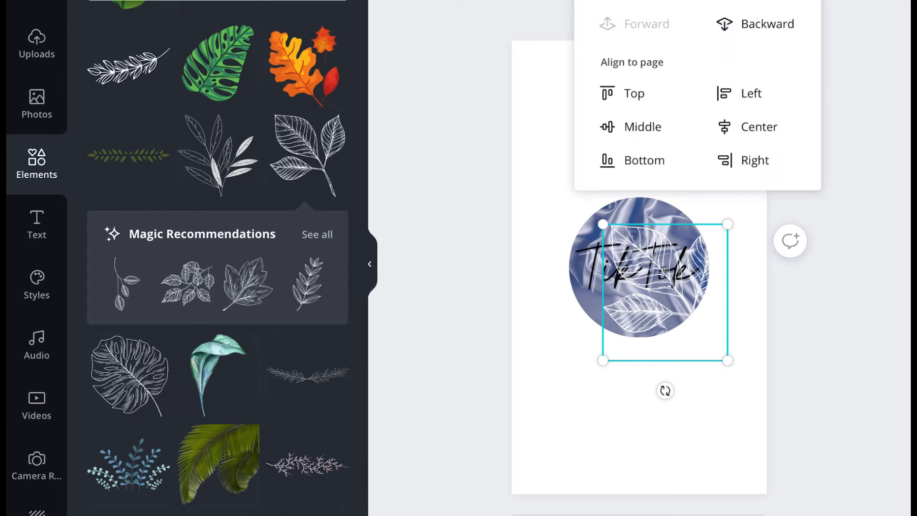
- Layer the leaf branch behind the TikTok text but in front of the satin circle, and slightly reduce its transparency setting
key(ctrl+bracketleft)
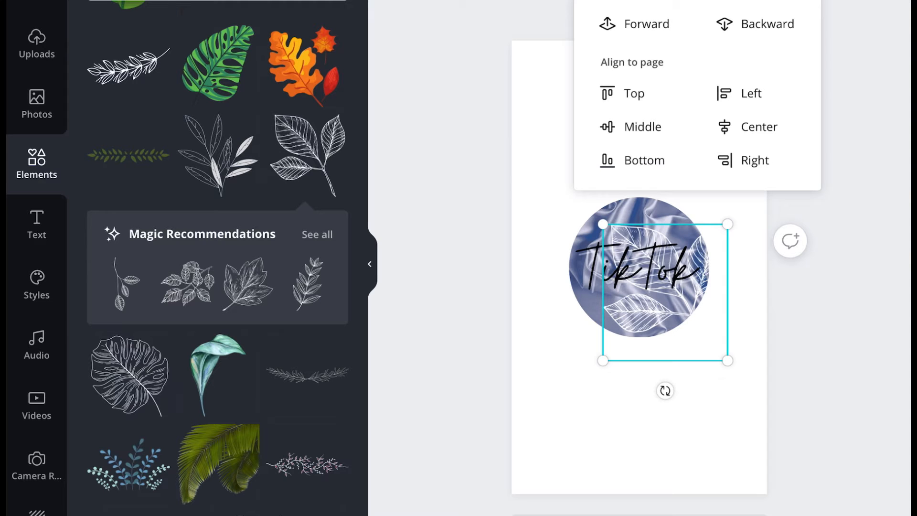
key(ctrl+bracketleft)
click(640, 24)
mouse_move(665, 292)
mouse_down()
mouse_move(659, 267)
mouse_move(665, 292)
mouse_up()
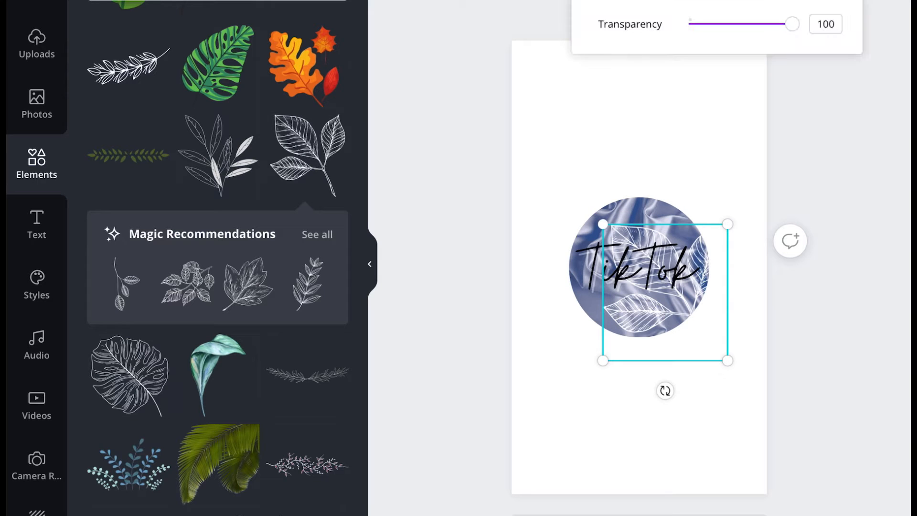
mouse_move(792, 24)
mouse_down()
mouse_move(727, 24)
mouse_move(776, 24)
mouse_up()
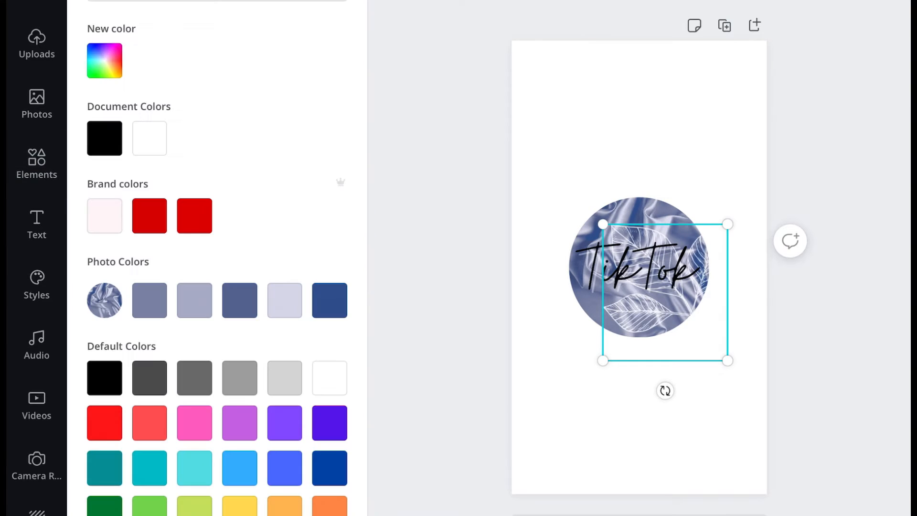
- Try black, grey and the satin photo's blue and lavender tones on the leaf branch, and undo the colour changes
click(104, 138)
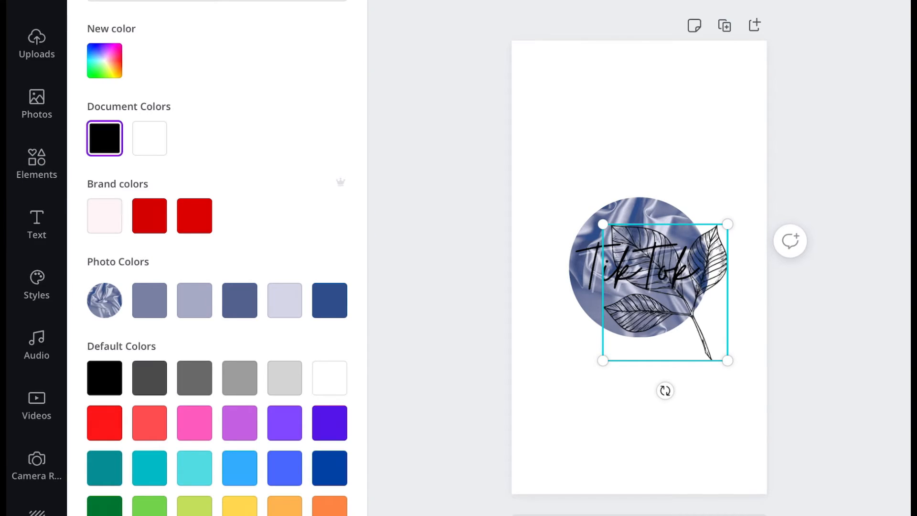
click(239, 299)
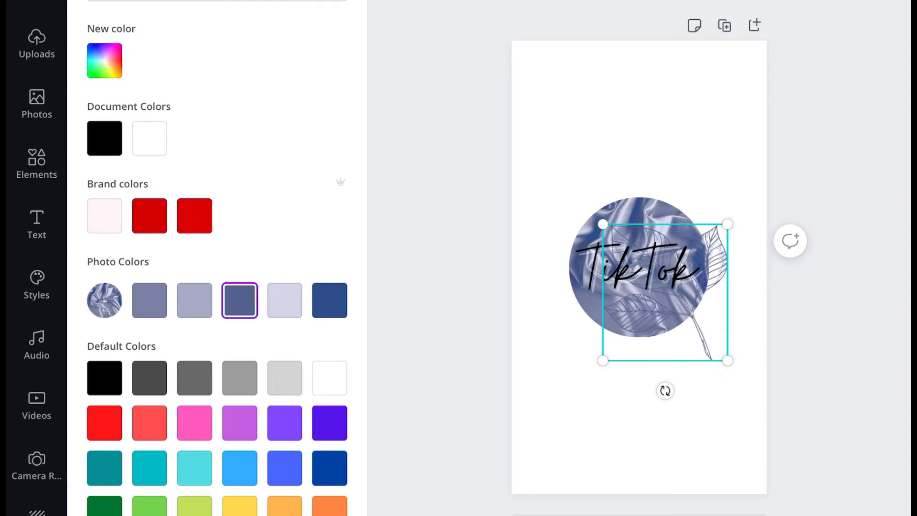
click(329, 300)
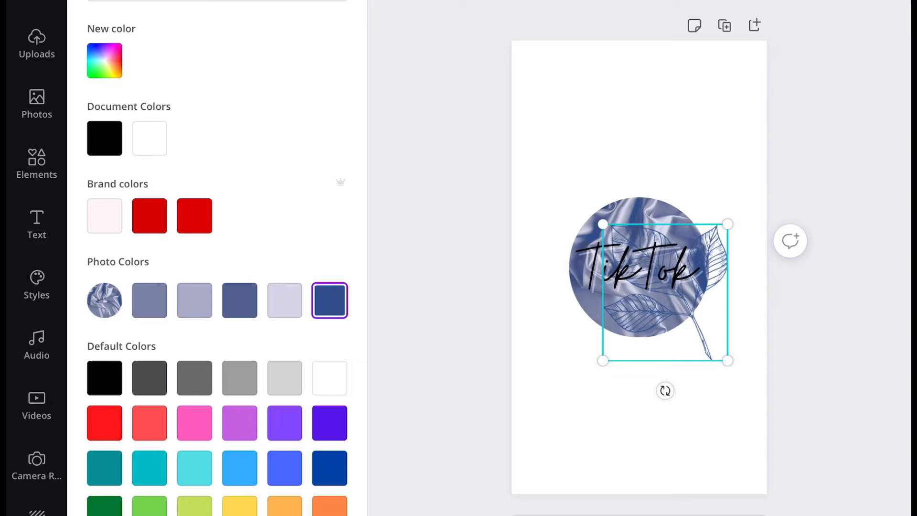
click(284, 378)
click(239, 377)
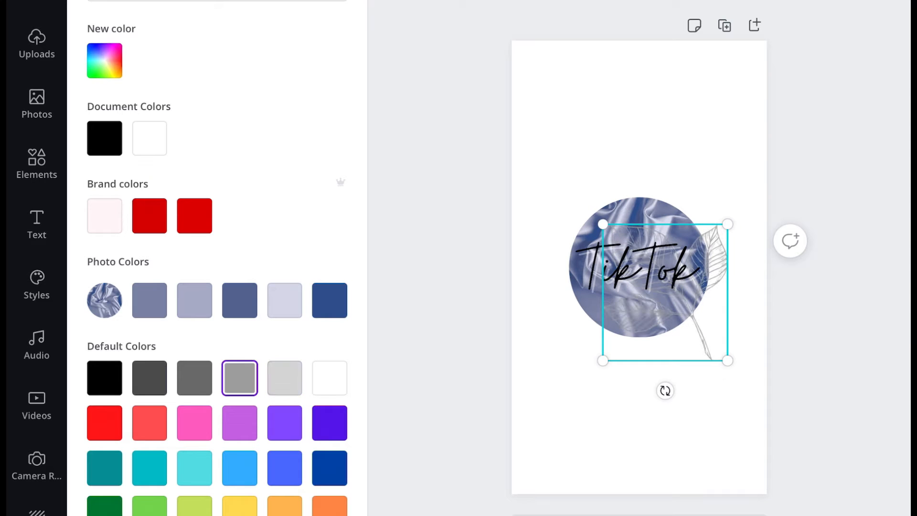
click(194, 300)
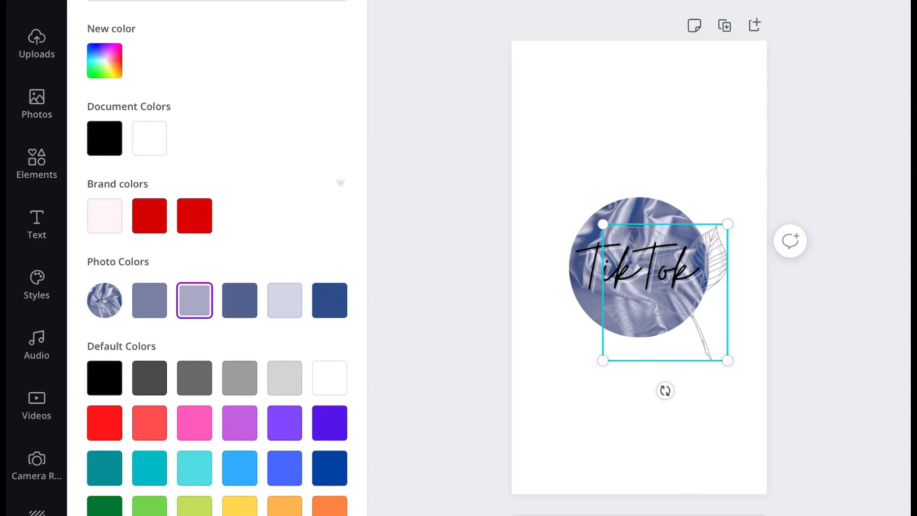
click(150, 300)
click(329, 300)
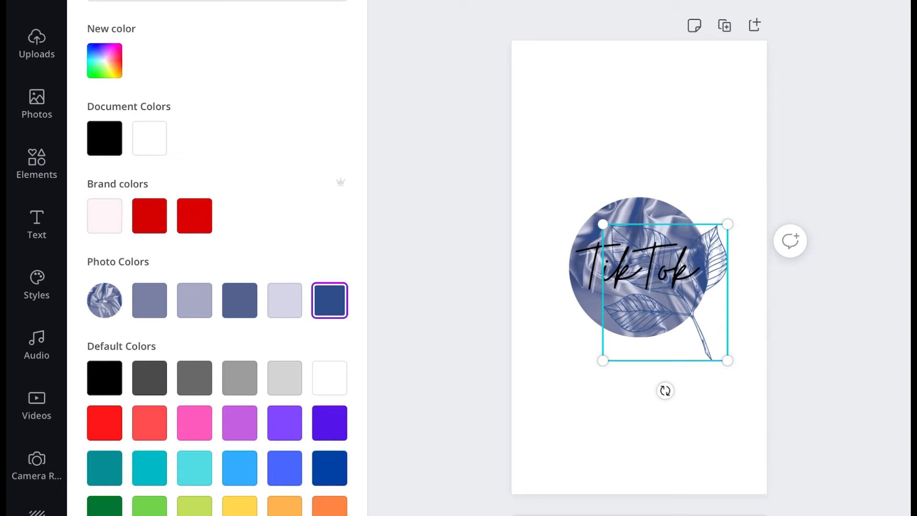
key(ctrl+z)
key(Escape)
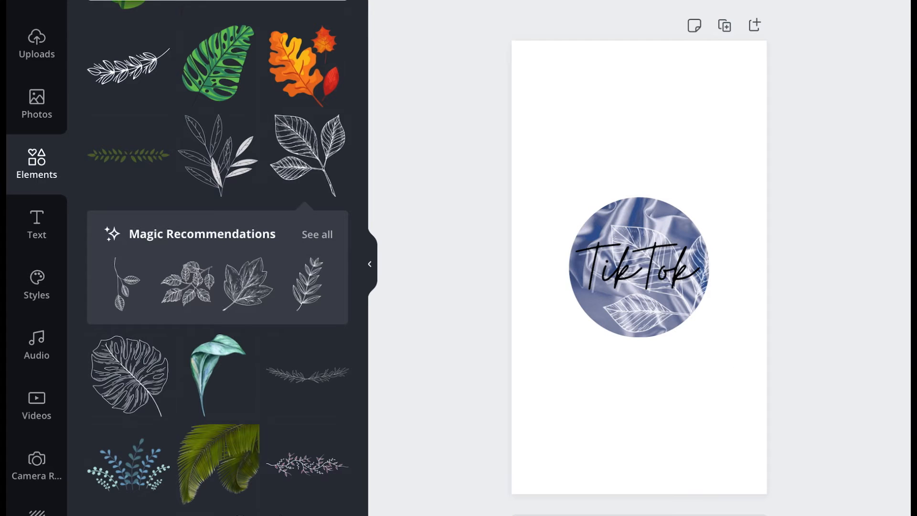
- Add a blank second page and browse the Instagram Story Highlight Cover templates
key(ctrl+Return)
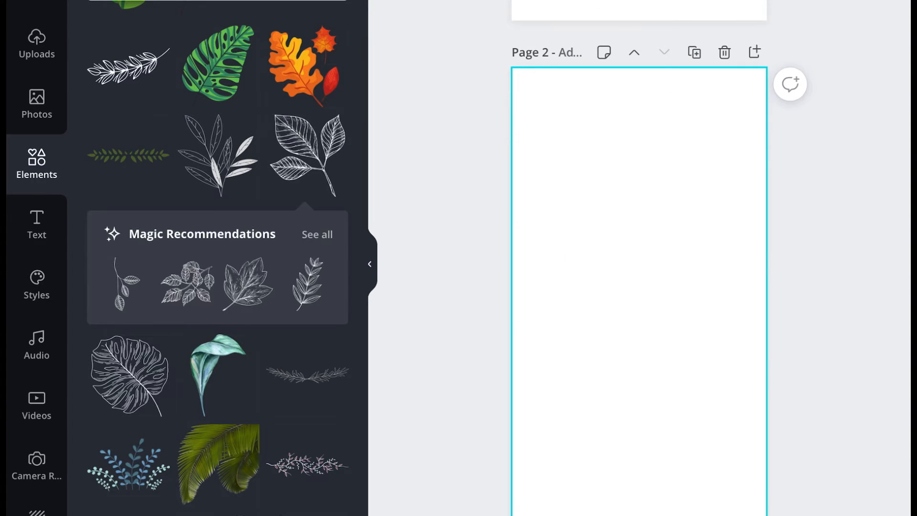
scroll(218, 258, down, 8)
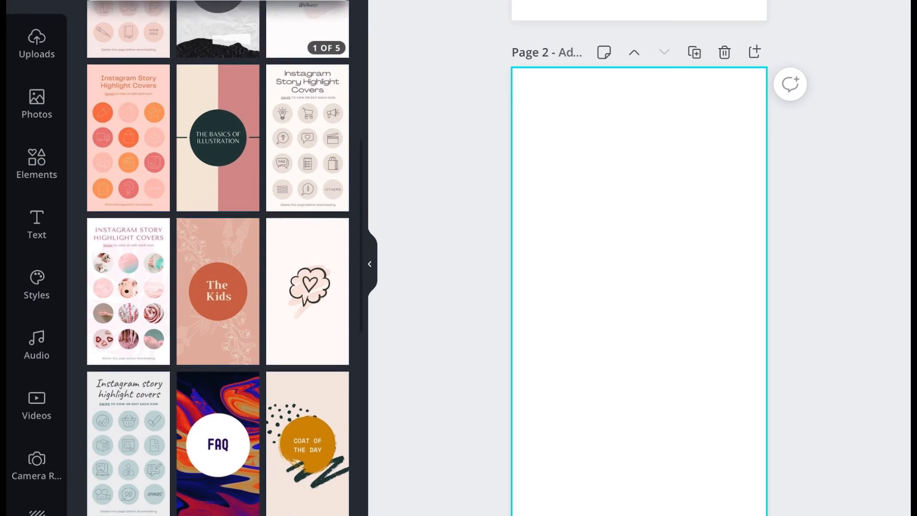
scroll(218, 258, down, 8)
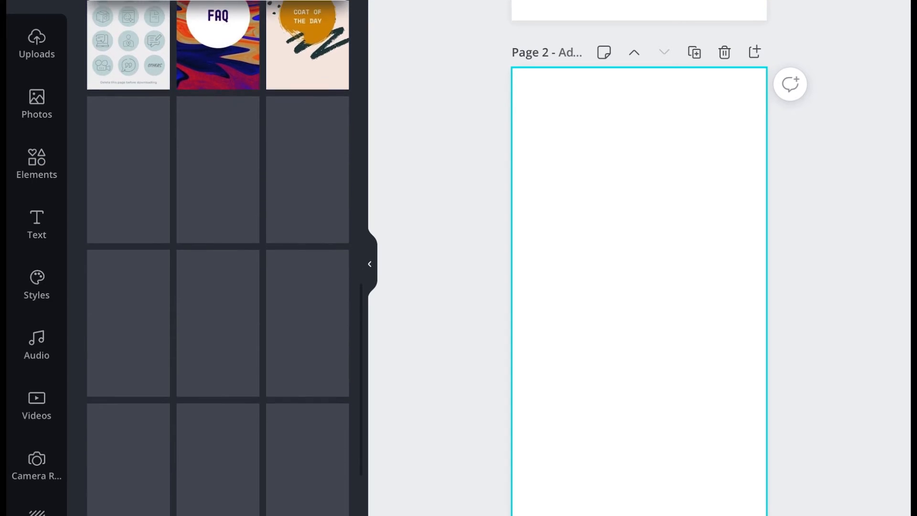
scroll(218, 258, up, 12)
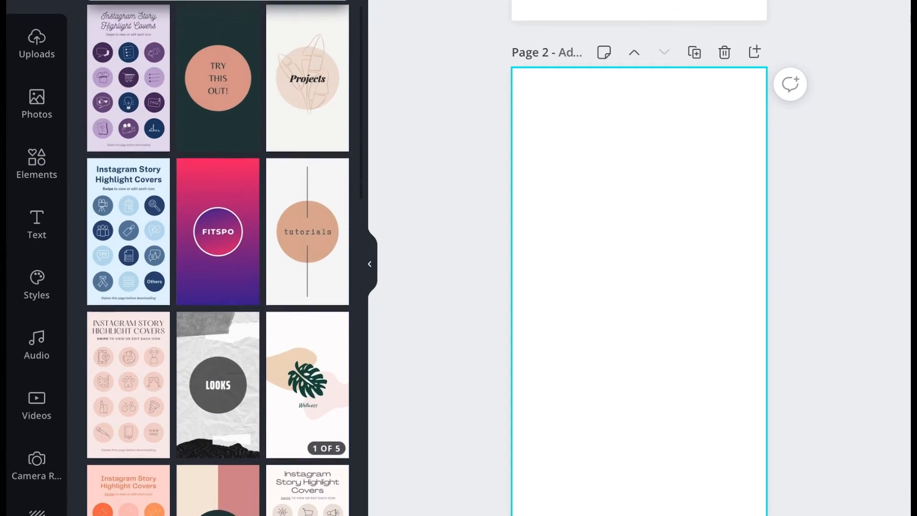
- Open the purple Doodles Business Instagram Story Highlight Cover template and examine its pages
click(128, 90)
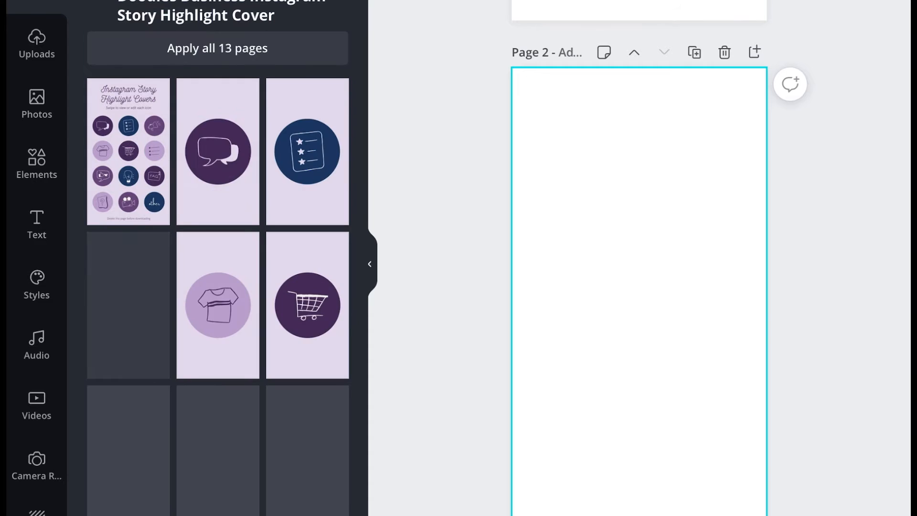
scroll(218, 296, down, 1)
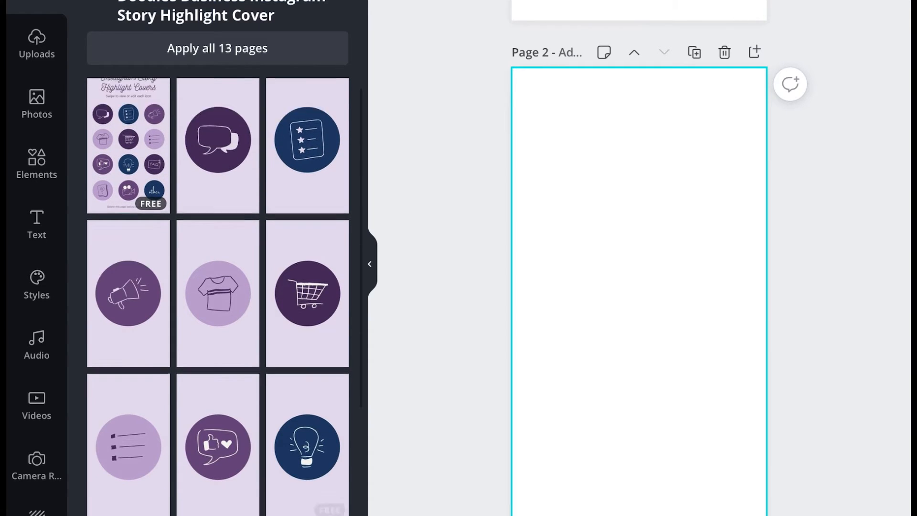
scroll(217, 296, down, 5)
scroll(217, 296, up, 6)
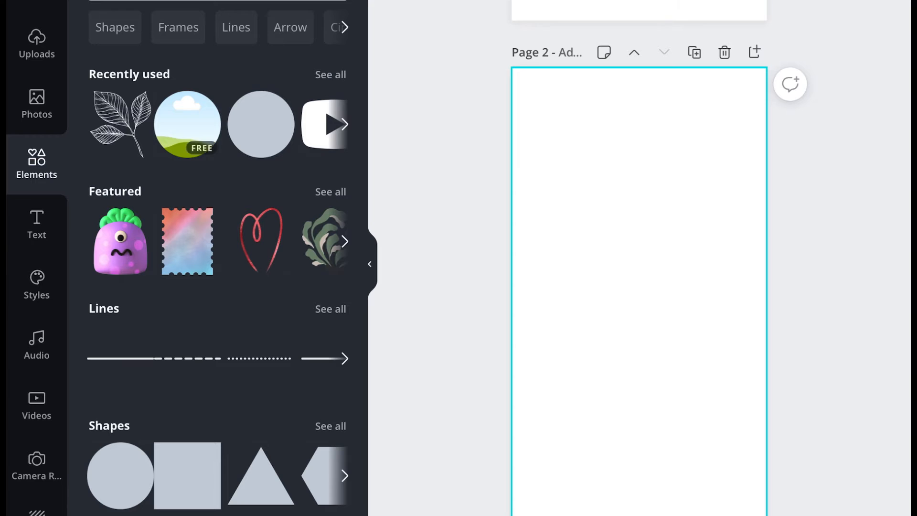
- Add a circular photo frame to the centre of page 2 and browse the uploaded images for a photo to fill it
click(187, 124)
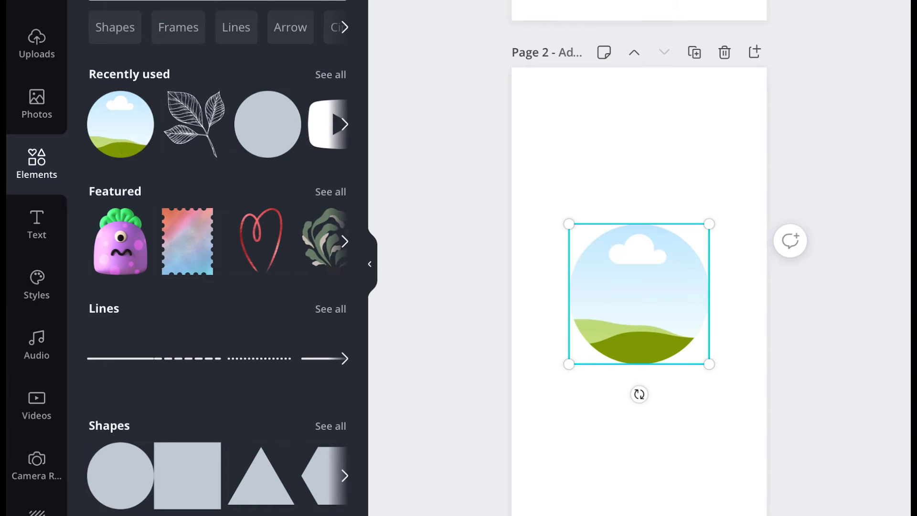
click(36, 44)
scroll(214, 296, down, 9)
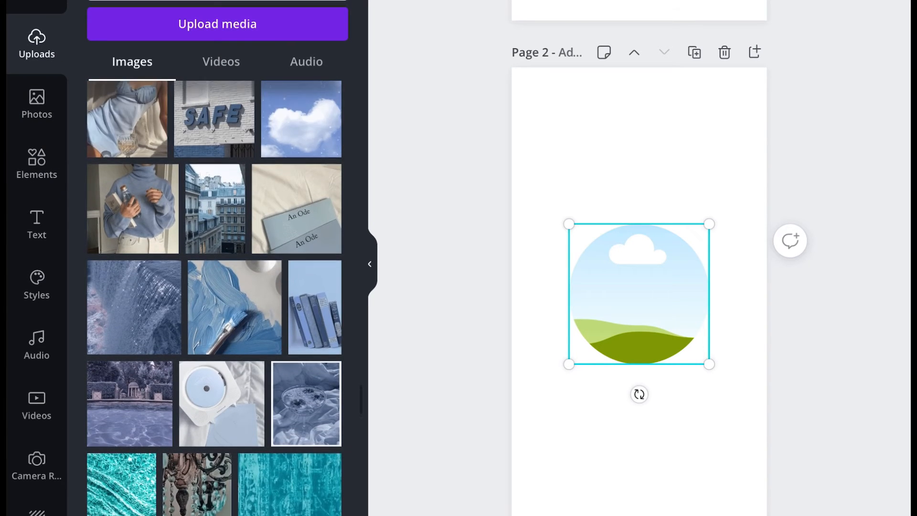
scroll(214, 296, down, 4)
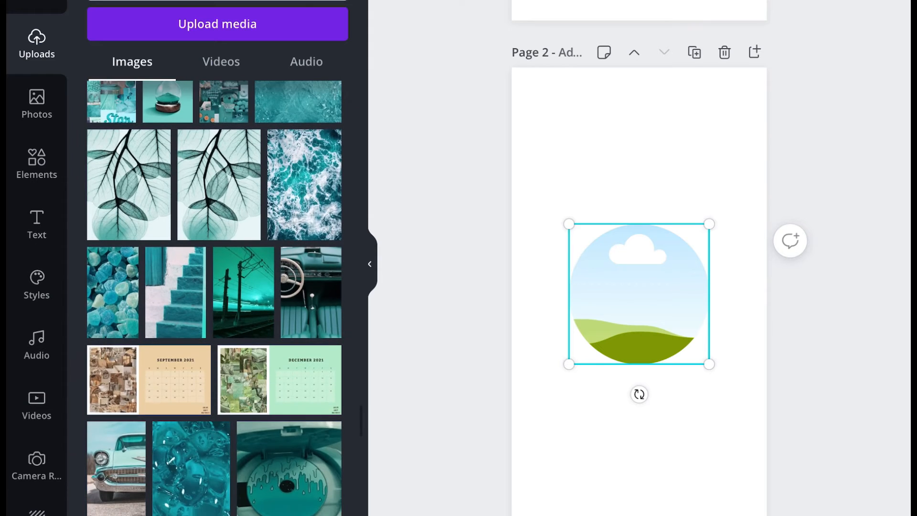
scroll(213, 296, down, 20)
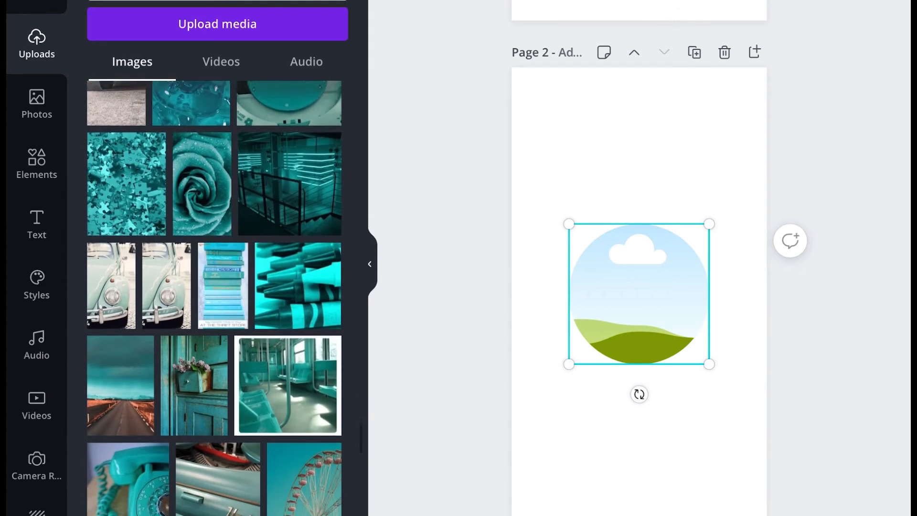
scroll(214, 296, down, 6)
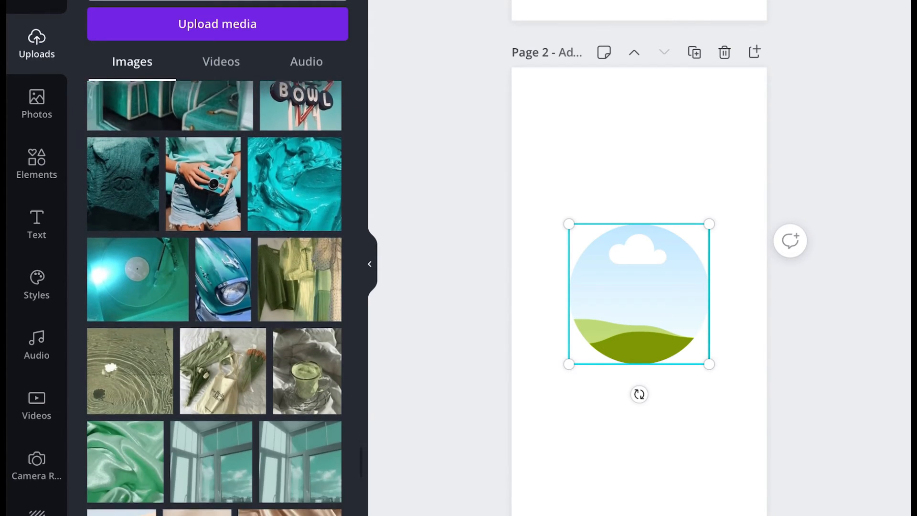
scroll(214, 296, down, 5)
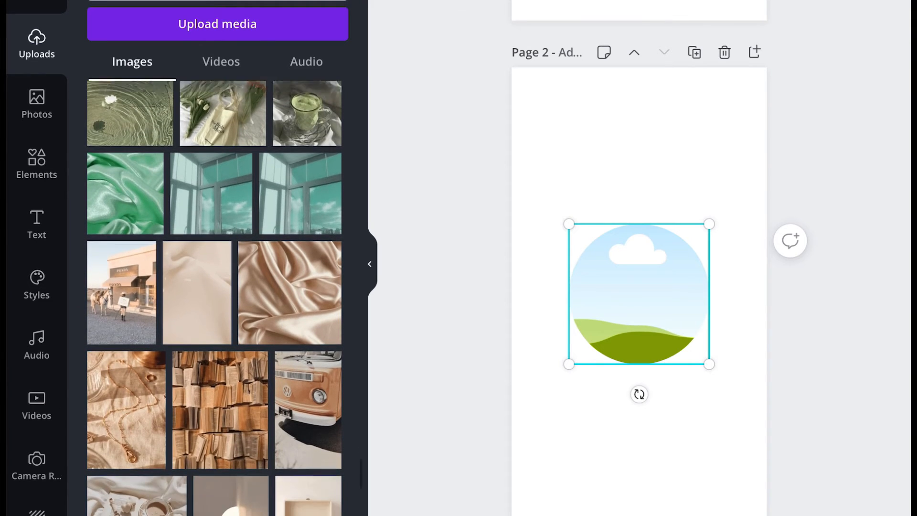
scroll(213, 296, down, 4)
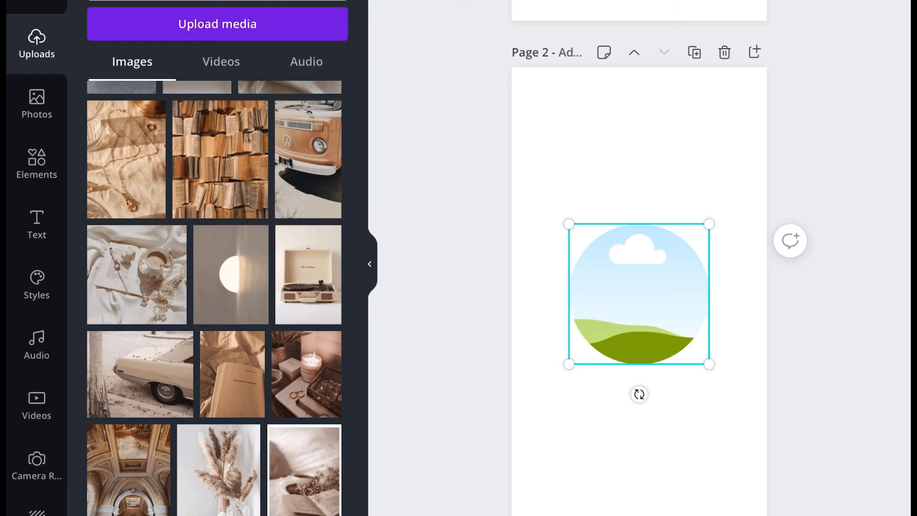
- Fill the circular frame with the glowing half-sun photo and rotate the frame 90 degrees clockwise
click(231, 274)
drag(639, 294, 632, 294)
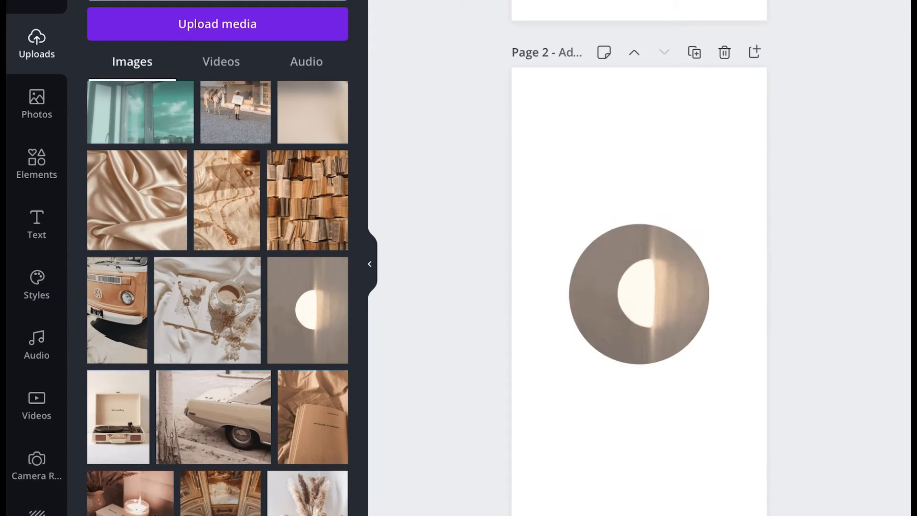
click(635, 294)
drag(639, 393, 539, 293)
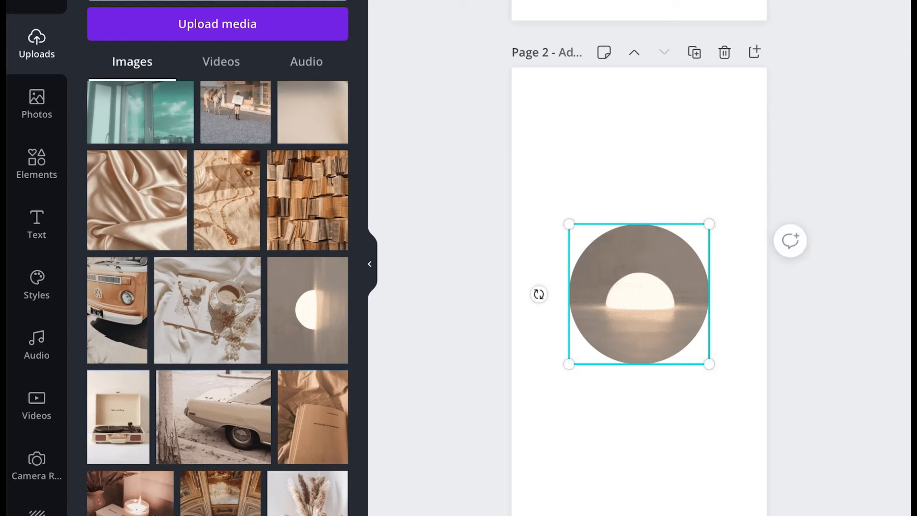
key(Escape)
click(639, 294)
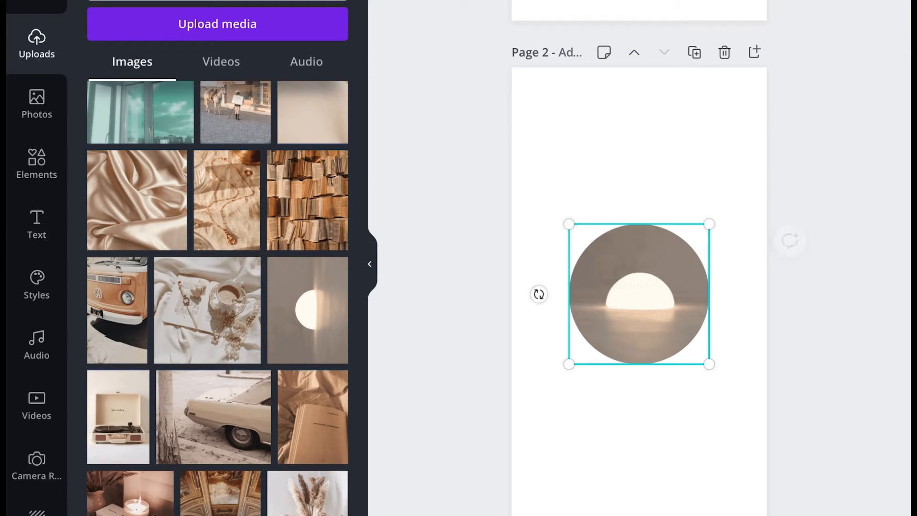
mouse_move(639, 294)
mouse_down()
mouse_move(621, 294)
mouse_move(638, 293)
mouse_up()
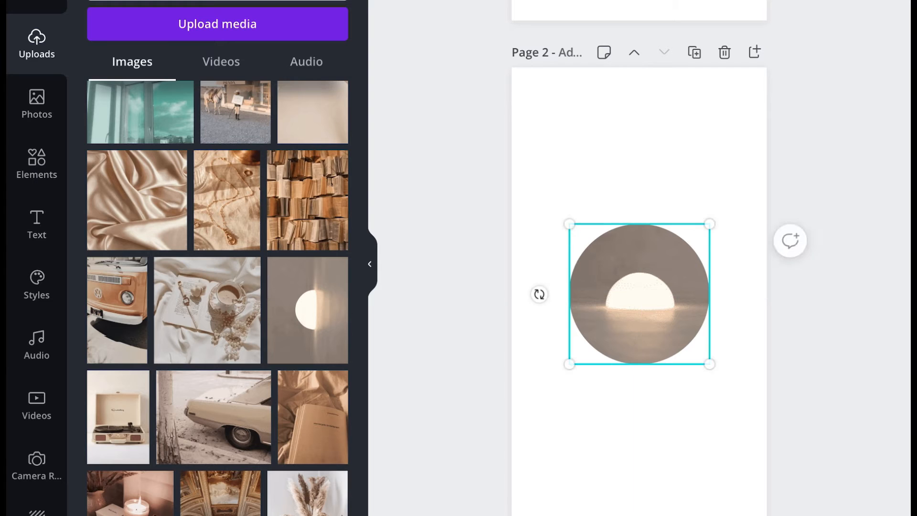
key(Escape)
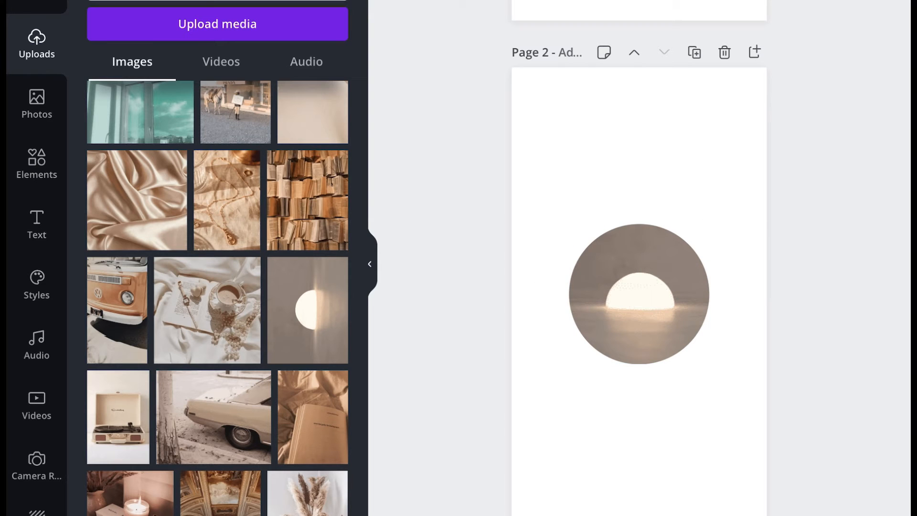
- Replace the frame's picture with the uploaded necklace and satin top photo and rotate the frame back upright
scroll(217, 296, down, 8)
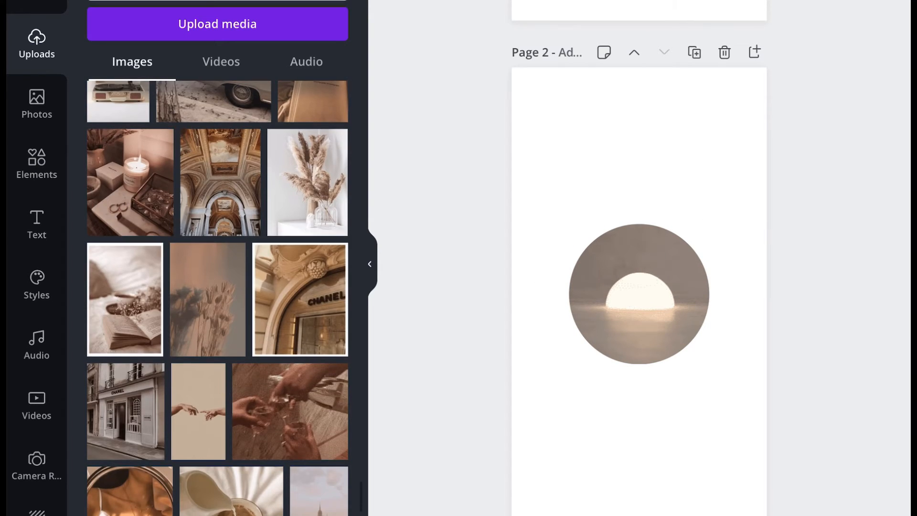
scroll(217, 296, down, 6)
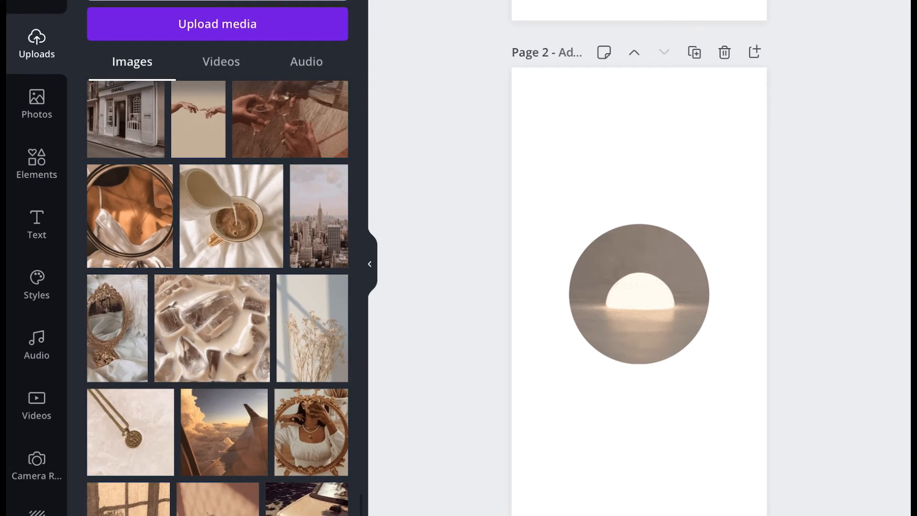
drag(129, 215, 639, 294)
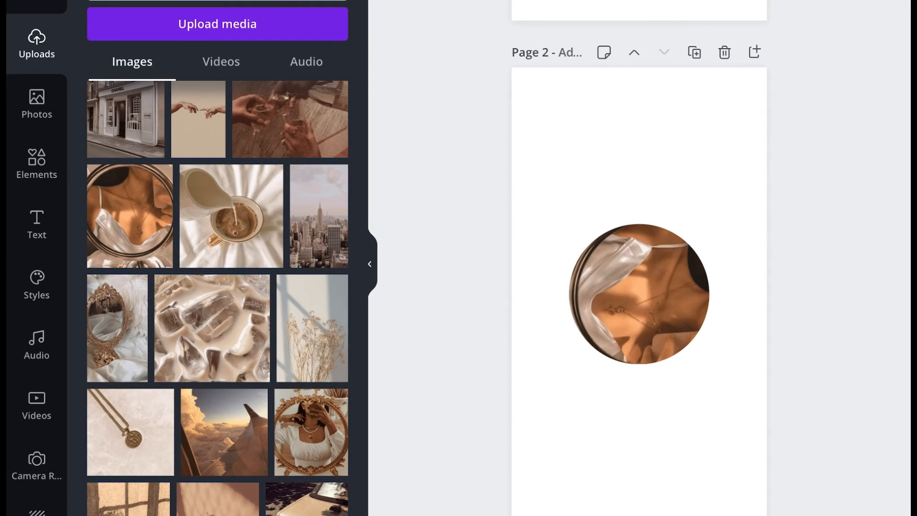
drag(539, 292, 637, 393)
key(Escape)
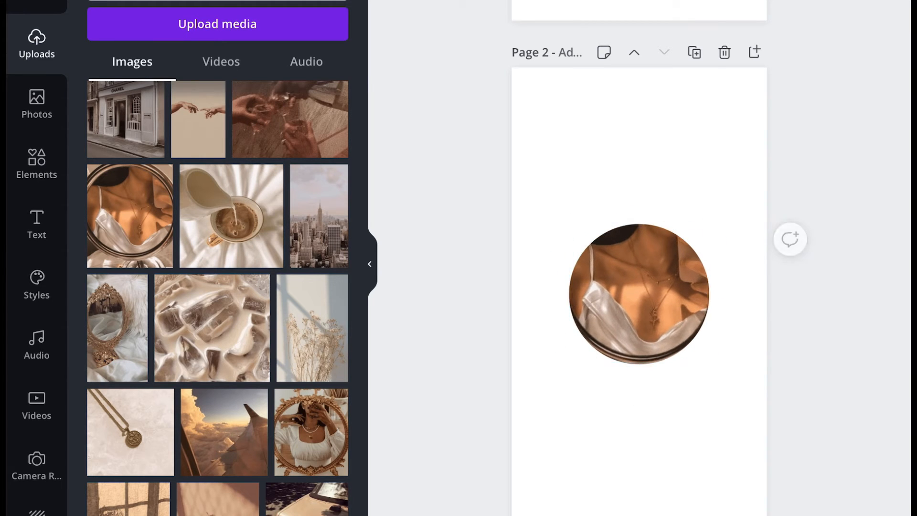
scroll(639, 293, down, 2)
scroll(639, 294, up, 2)
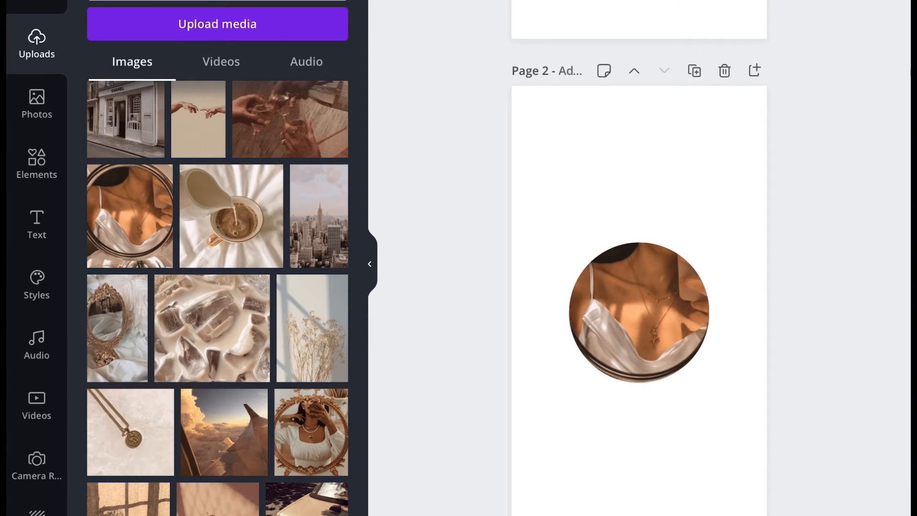
- Place the glowing yellow Sparkle text style over the photo circle and change its wording to "Fashion"
scroll(639, 293, up, 2)
scroll(639, 294, down, 3)
click(36, 163)
click(37, 223)
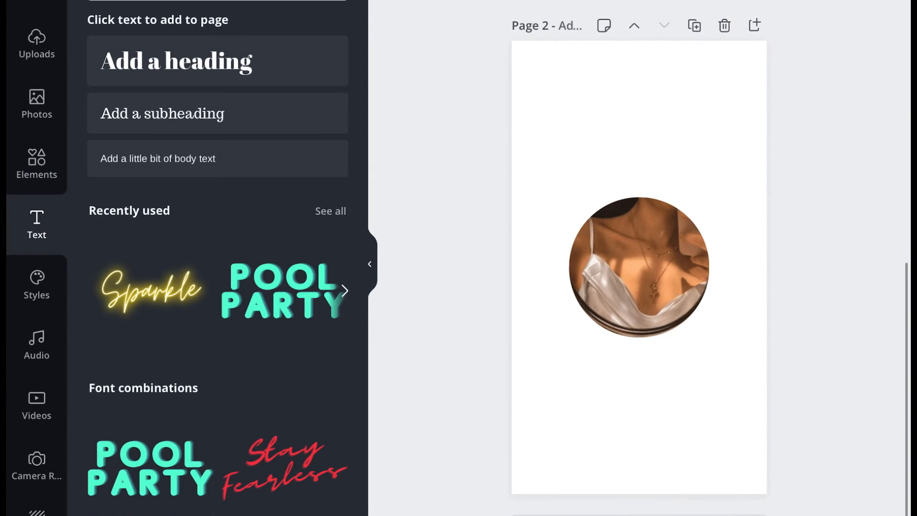
click(151, 290)
click(554, 270)
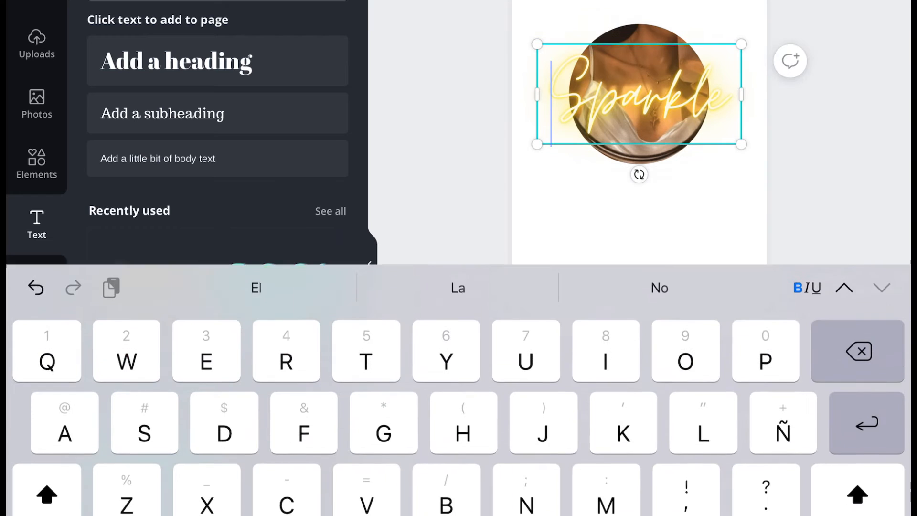
double_click(639, 95)
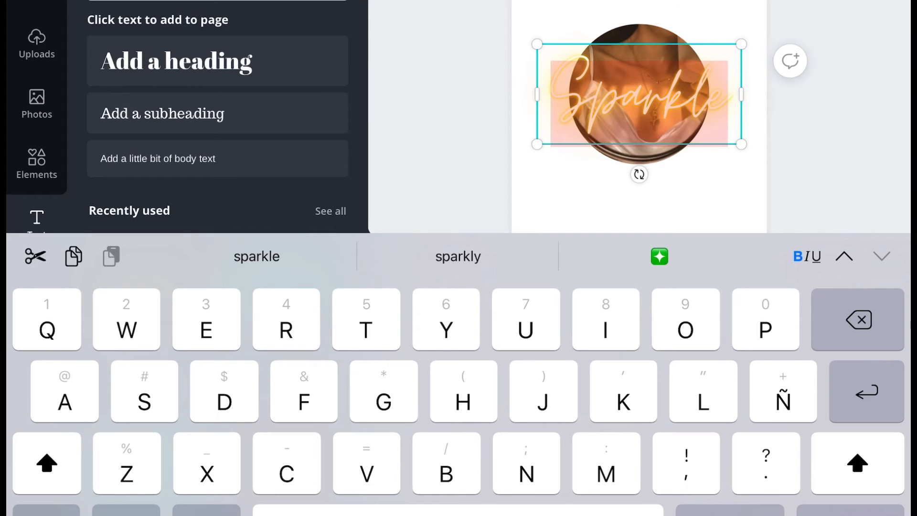
text(Fashion)
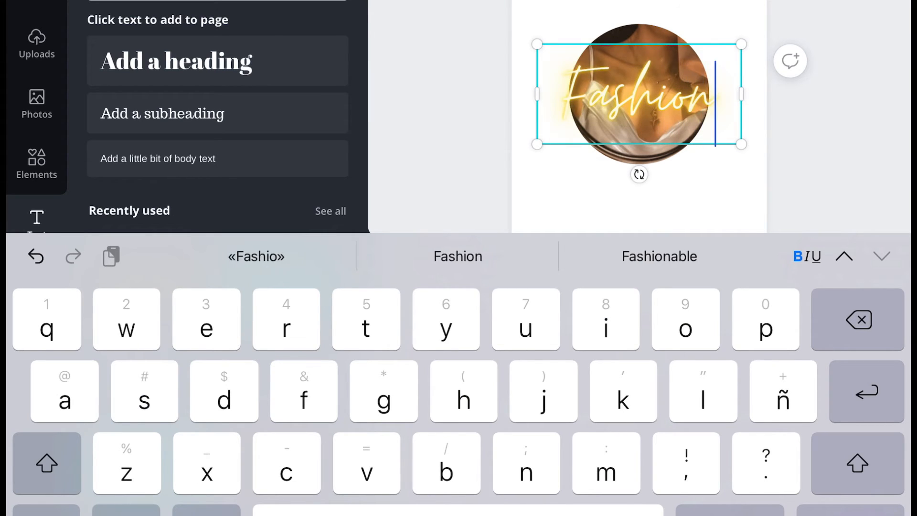
key(Escape)
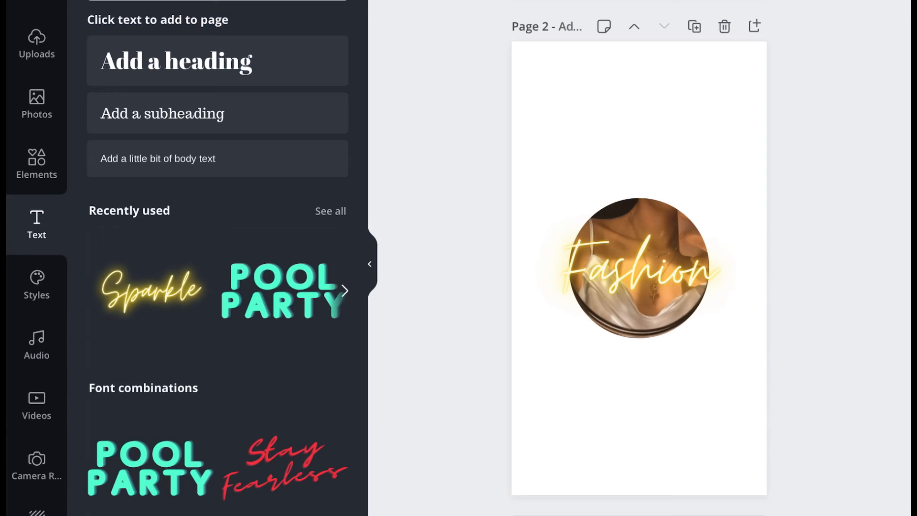
- Shrink the Fashion text to fit centred in the circle, trying white and light pink before applying the photo's pale beige
click(639, 268)
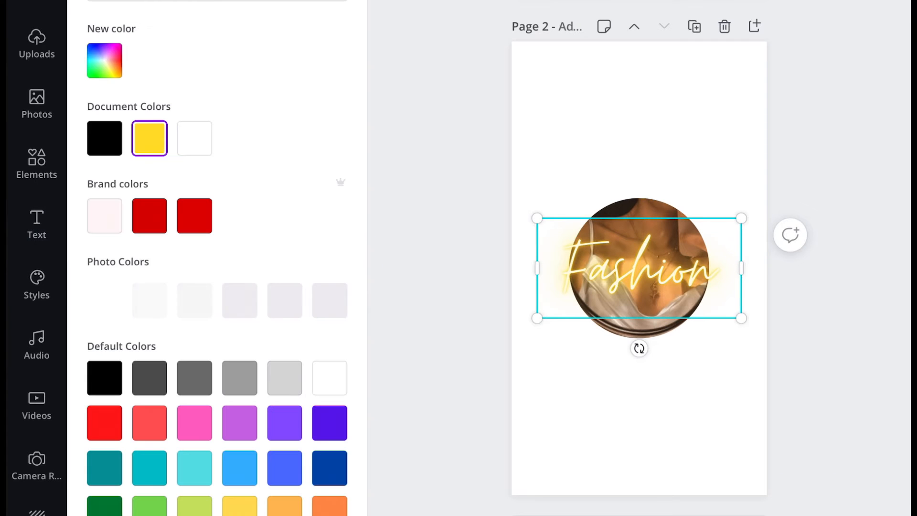
click(194, 138)
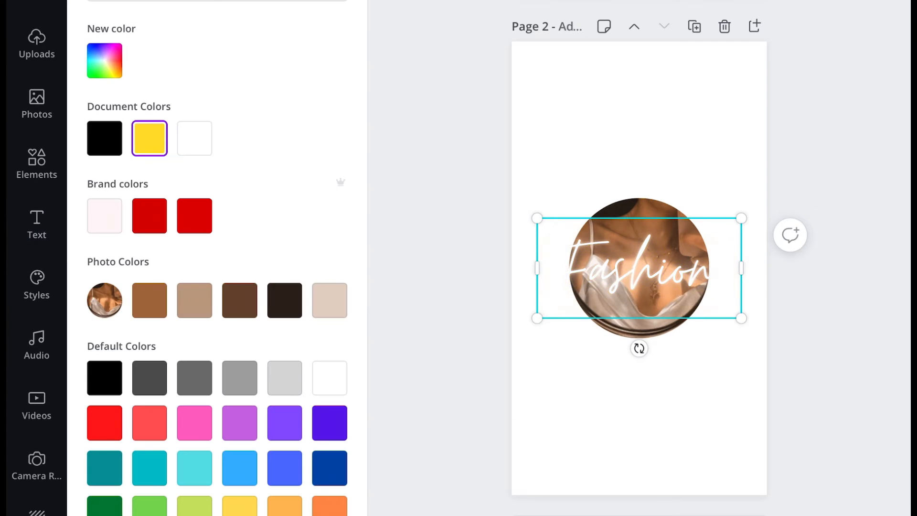
drag(741, 318, 690, 293)
mouse_move(639, 268)
mouse_down()
mouse_move(639, 304)
mouse_move(639, 269)
mouse_up()
click(104, 215)
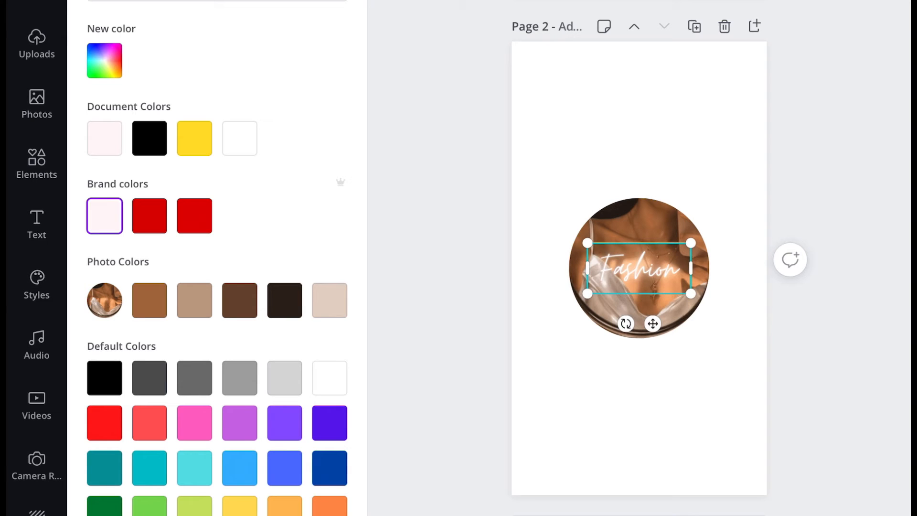
click(330, 300)
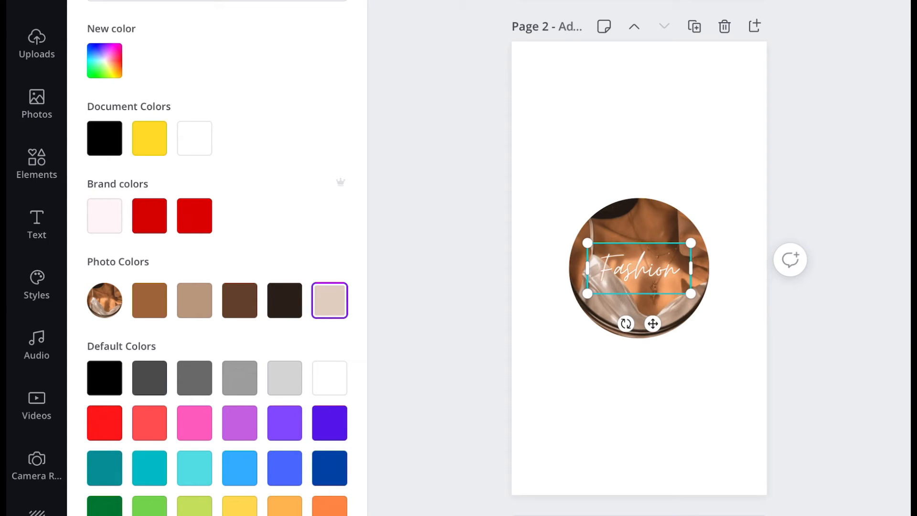
mouse_move(639, 268)
mouse_down()
mouse_move(751, 268)
mouse_move(629, 268)
mouse_move(639, 268)
mouse_up()
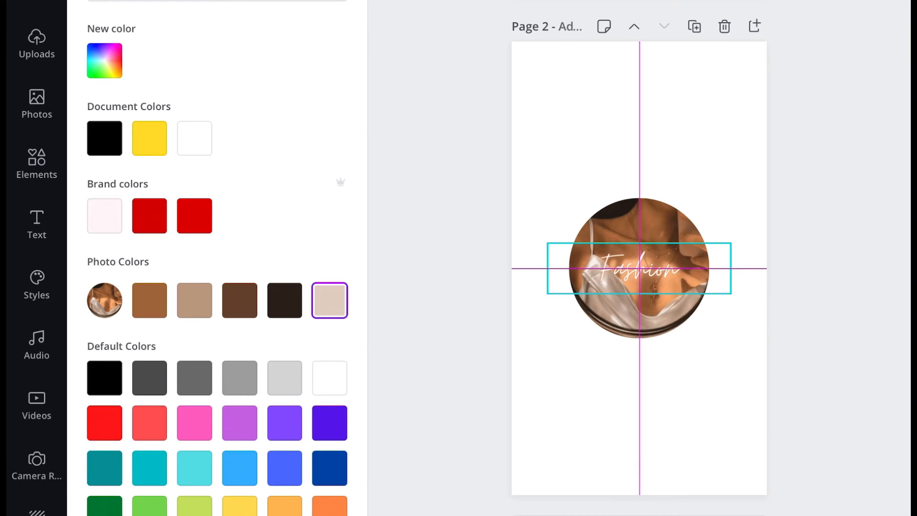
- Try the Fashion text at larger and smaller sizes and different positions on the photo circle, and delete it
drag(731, 294, 751, 299)
mouse_move(639, 268)
mouse_down()
mouse_move(639, 314)
mouse_move(639, 268)
mouse_up()
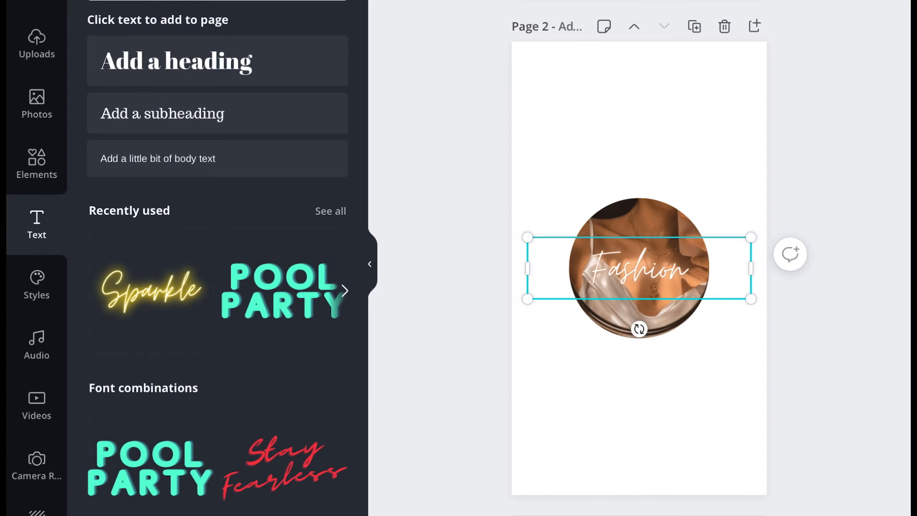
drag(751, 299, 707, 286)
drag(639, 268, 603, 250)
key(Escape)
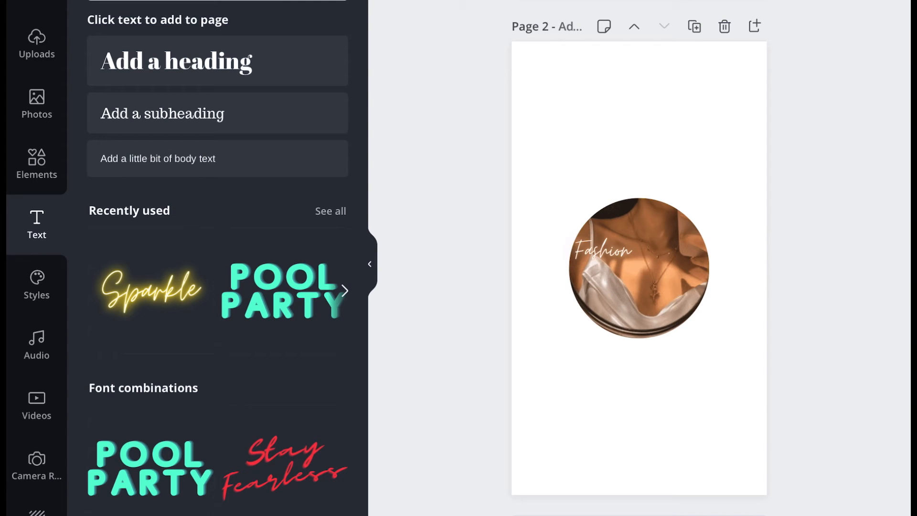
drag(603, 249, 645, 287)
key(Delete)
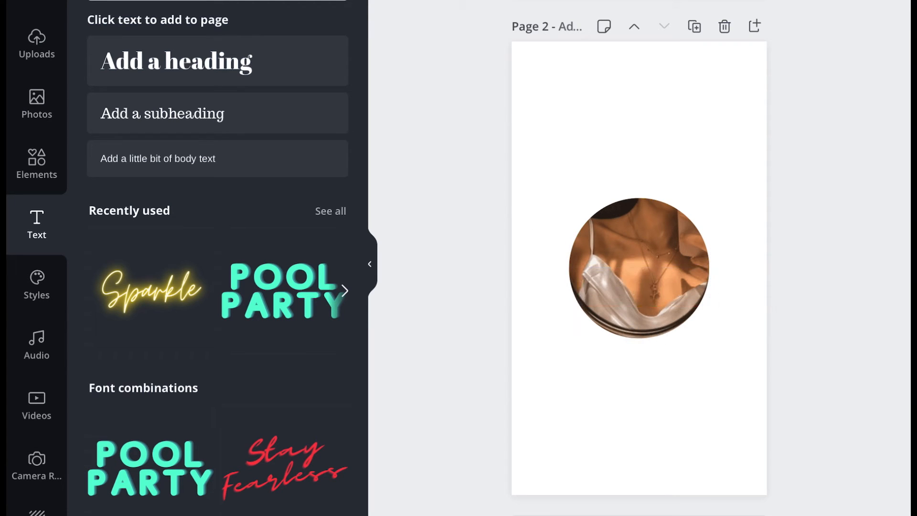
- Add a third page with a centred circle shape filled with the necklace photo's light tan tone
click(754, 26)
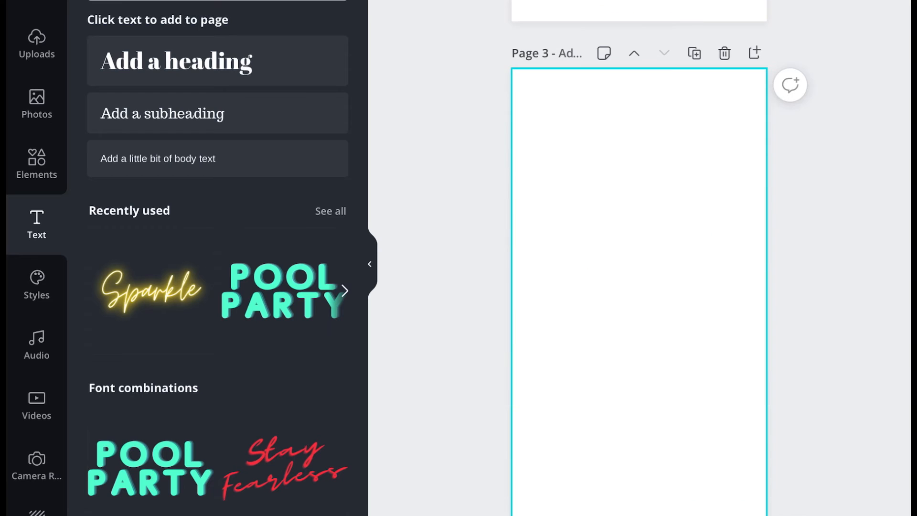
click(37, 163)
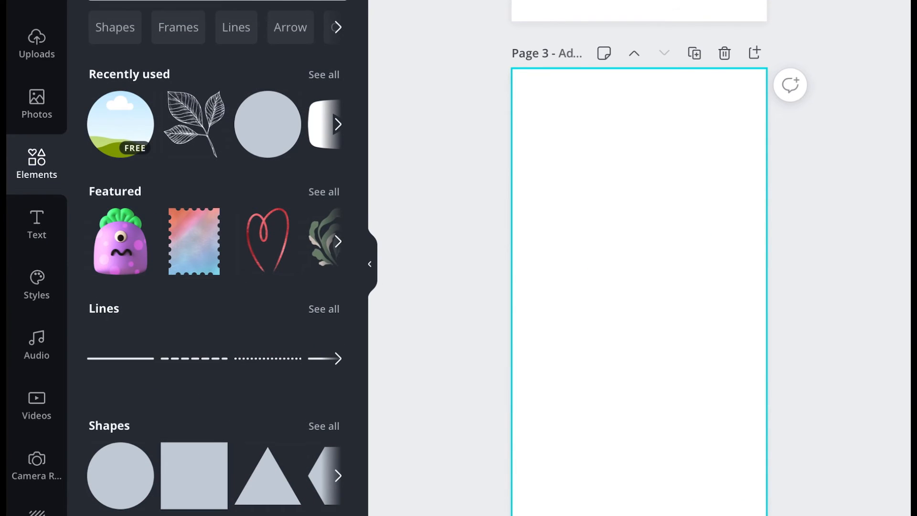
click(121, 124)
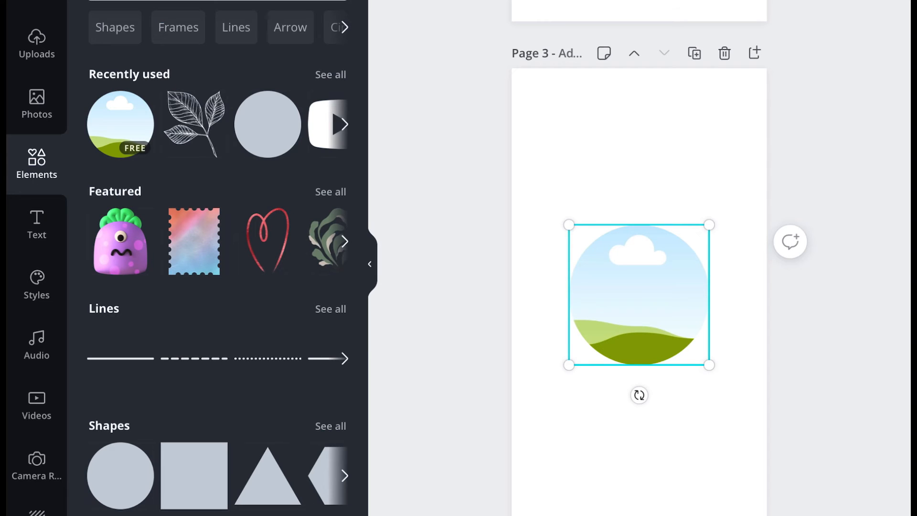
key(Delete)
click(267, 124)
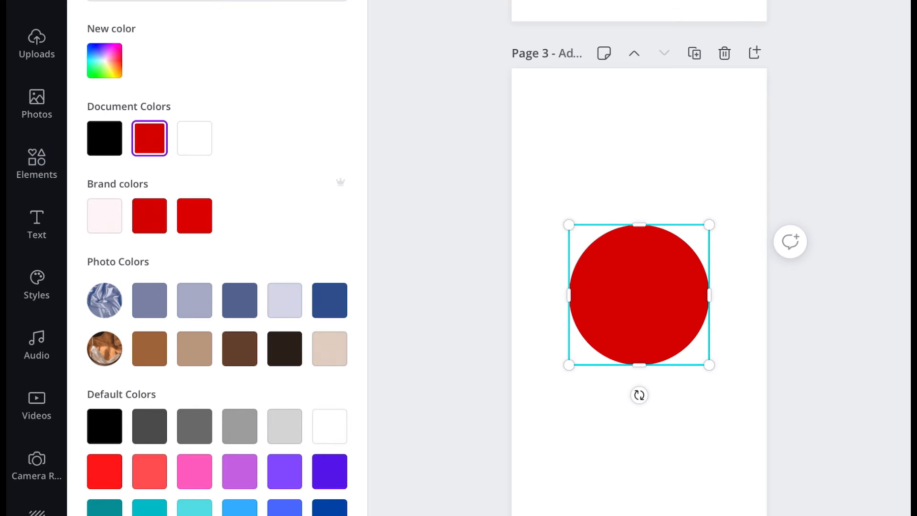
click(194, 348)
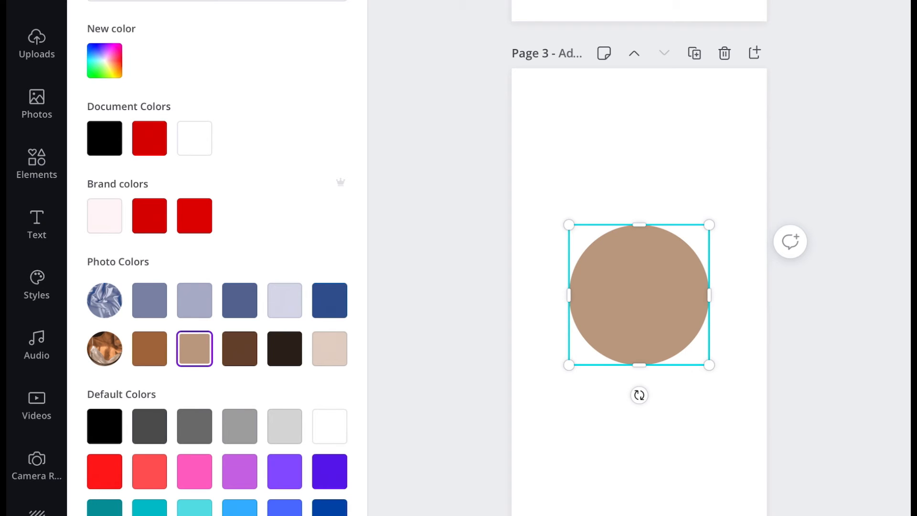
- Add the white line-drawn leaf branch to page 3 and place it over the lower right of the tan circle
click(36, 163)
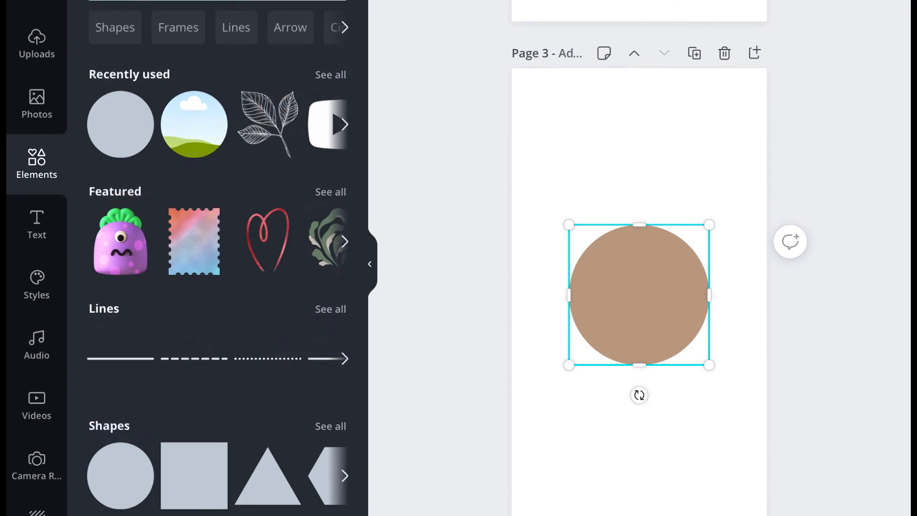
click(267, 125)
drag(639, 294, 656, 327)
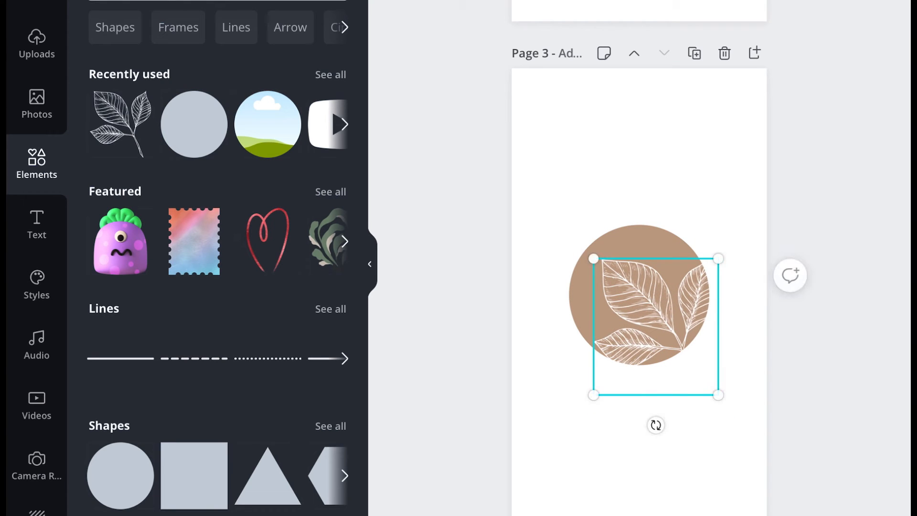
key(Escape)
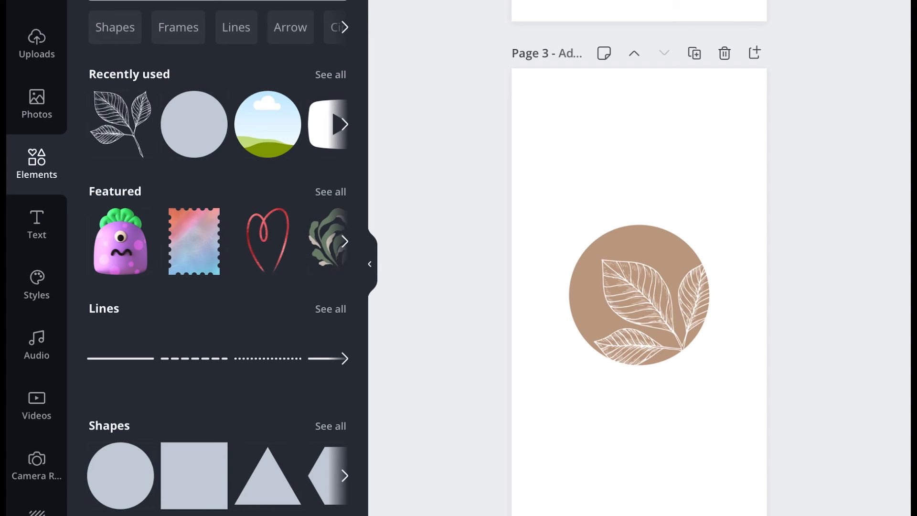
- Look through the recently used elements and shift the leaf drawing slightly further toward the circle's lower right
click(330, 75)
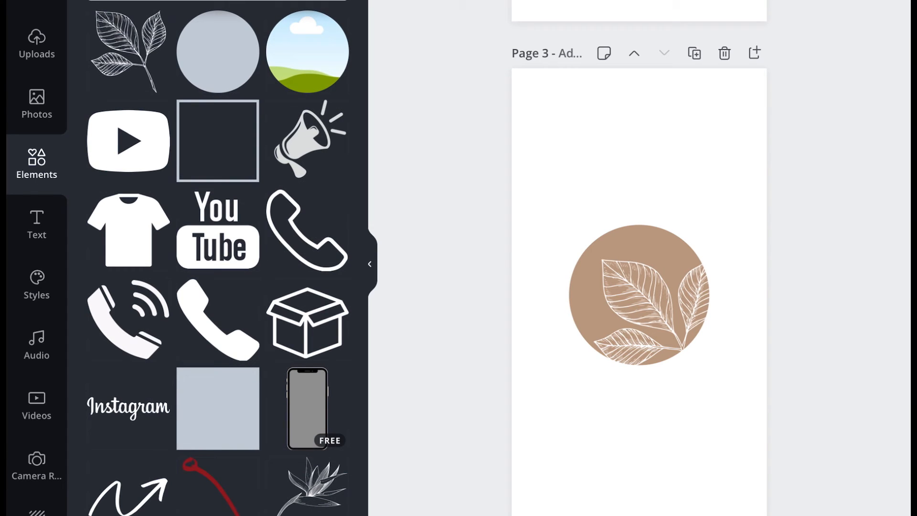
scroll(218, 258, down, 1)
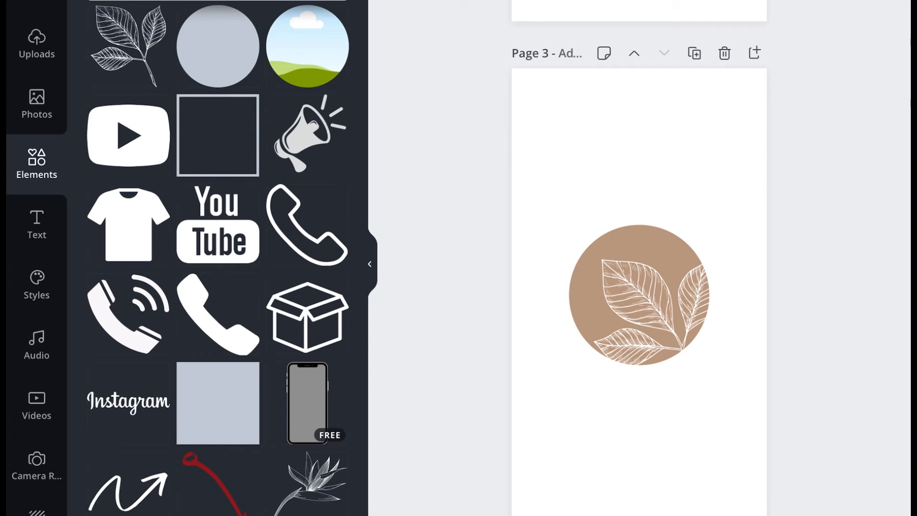
scroll(218, 258, down, 4)
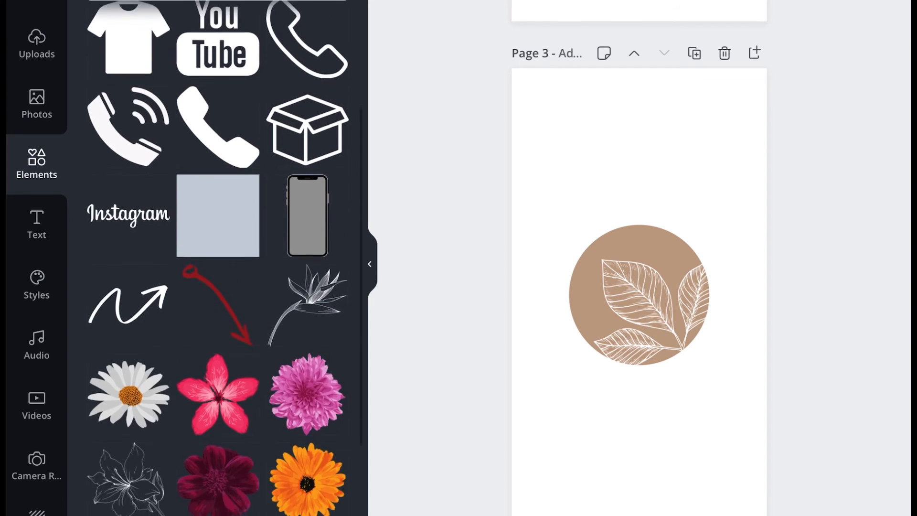
scroll(217, 258, up, 4)
scroll(218, 258, down, 1)
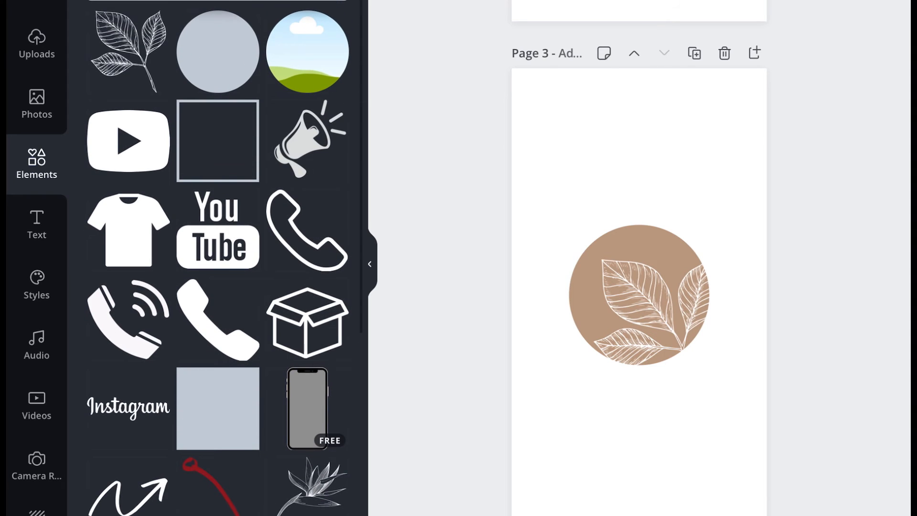
click(656, 326)
drag(656, 326, 662, 338)
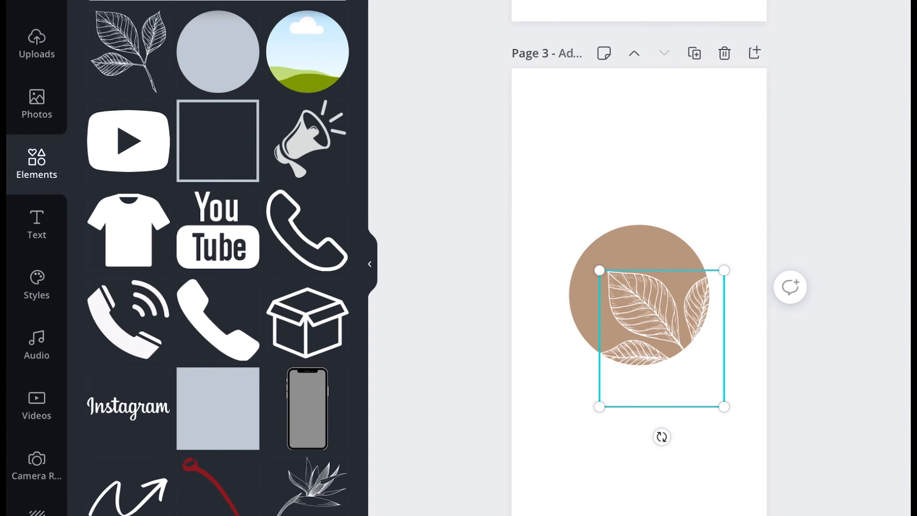
- Add the glowing yellow Sparkle text style over the leaf circle and change its wording to "Products"
click(36, 225)
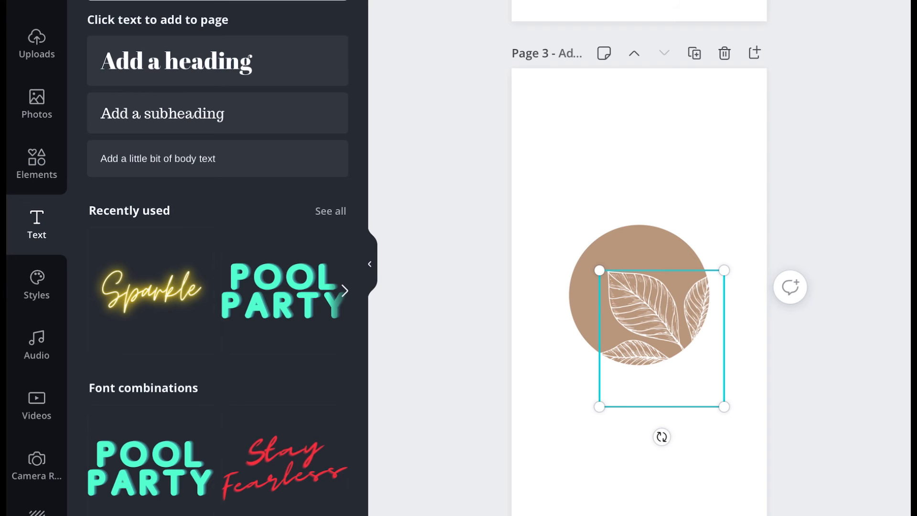
click(151, 290)
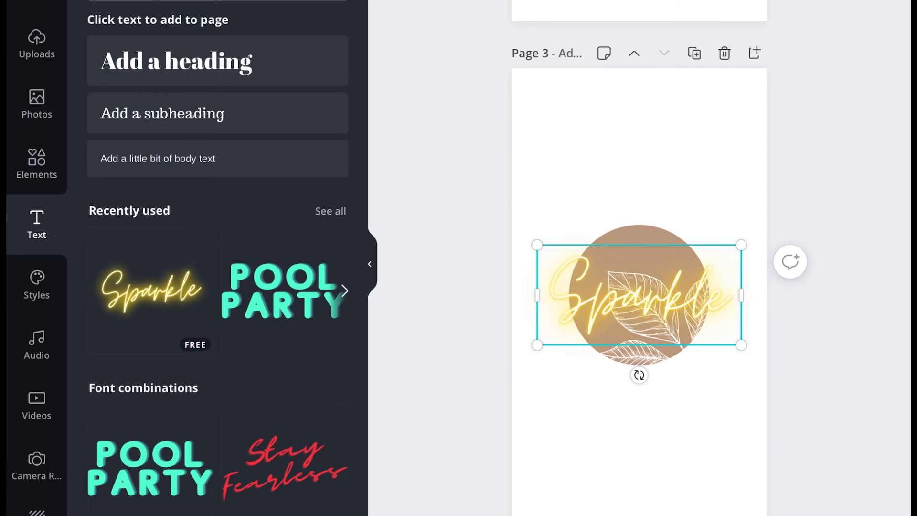
click(554, 294)
click(727, 103)
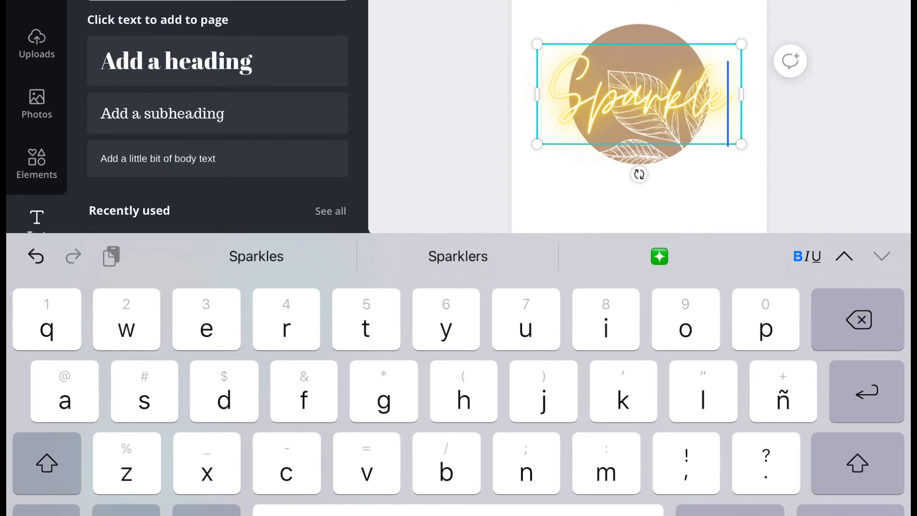
key(BackSpace)
key(BackSpace)
key(BackSpace)
key(BackSpace)
key(BackSpace)
key(BackSpace)
key(BackSpace)
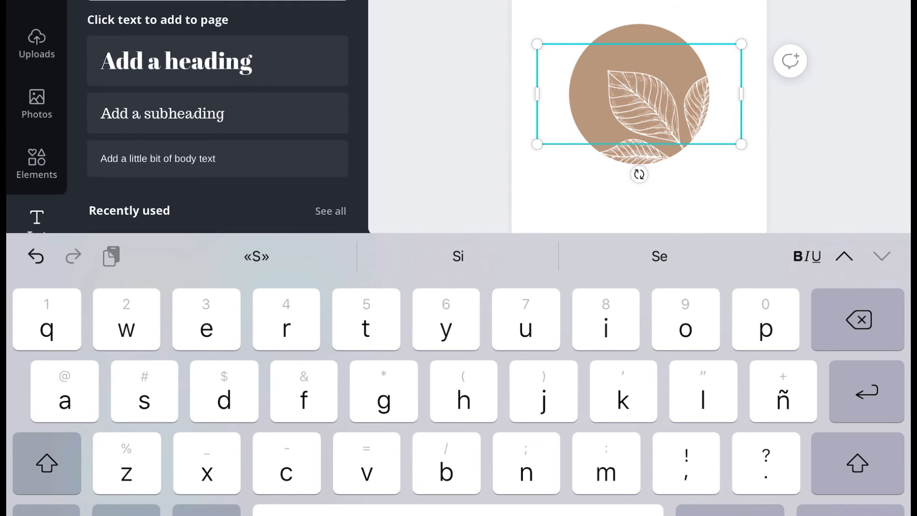
text(Product)
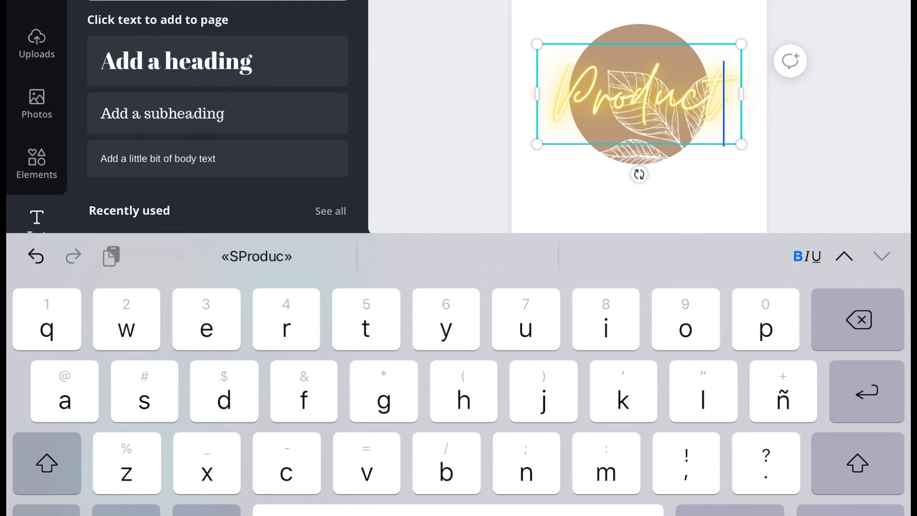
text(s)
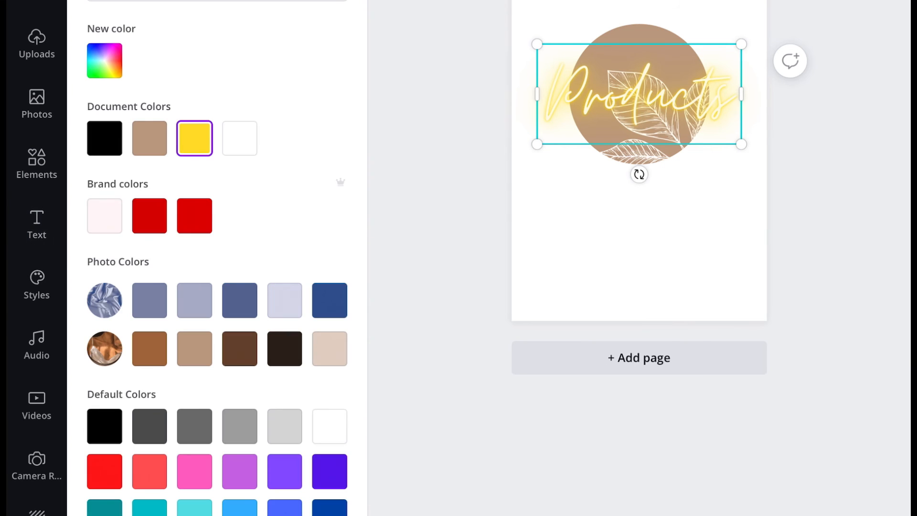
- Colour the Products text white and shrink it to fit centred inside the tan circle
click(239, 138)
drag(741, 143, 690, 119)
scroll(639, 215, down, 1)
scroll(639, 214, up, 2)
scroll(638, 215, up, 2)
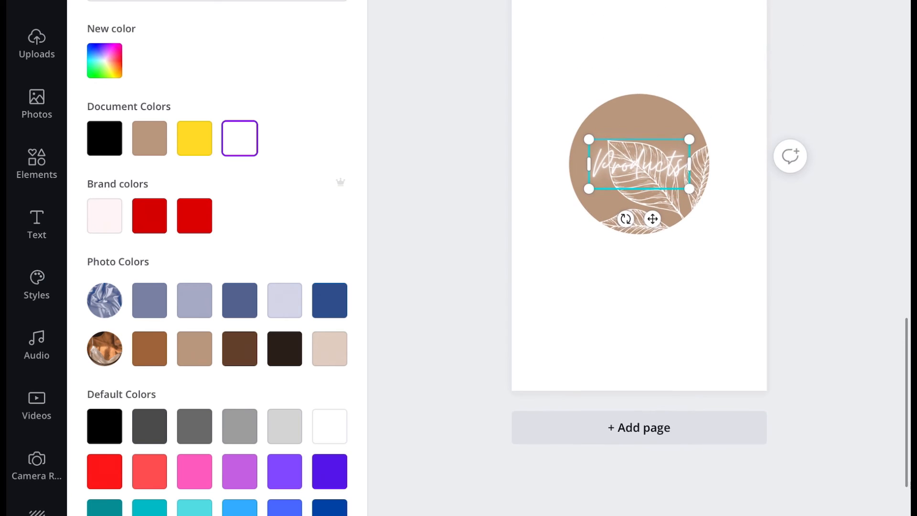
mouse_move(639, 206)
mouse_down()
mouse_move(639, 179)
mouse_move(639, 213)
mouse_up()
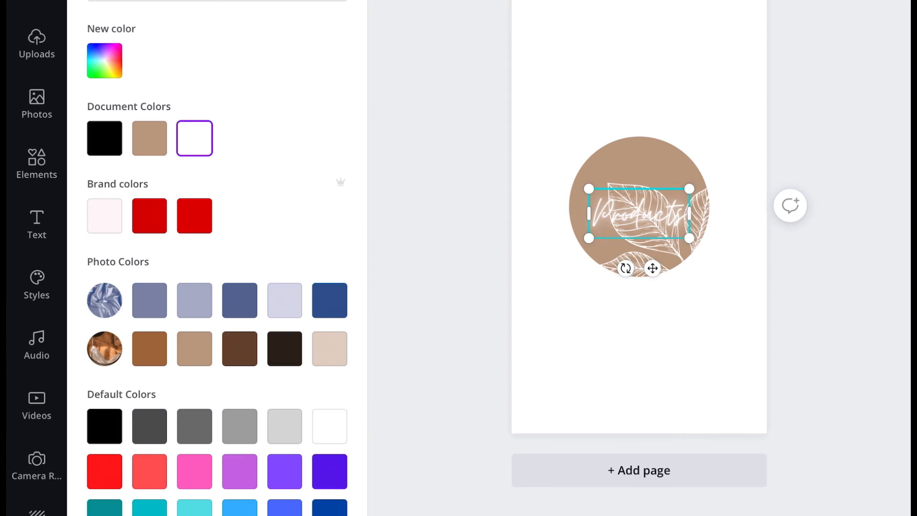
- Set the Products text colour to black and remove its Neon effect
click(105, 138)
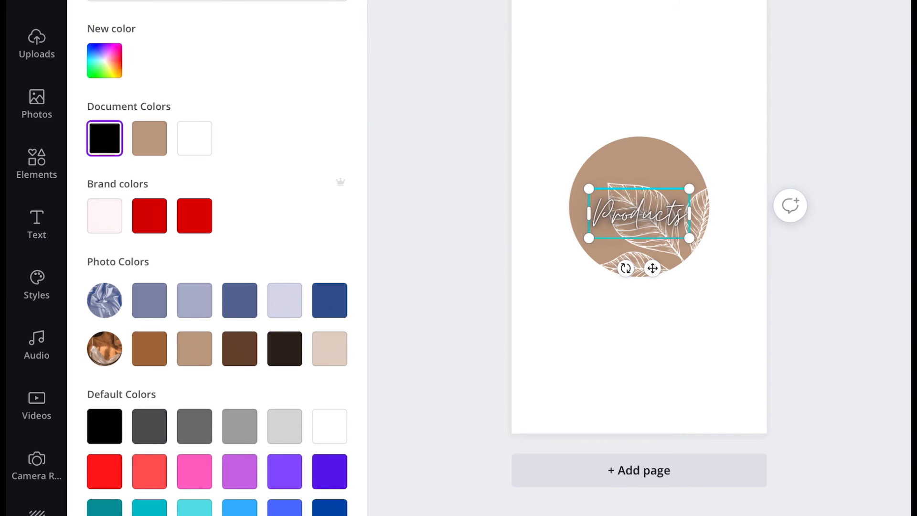
click(366, 13)
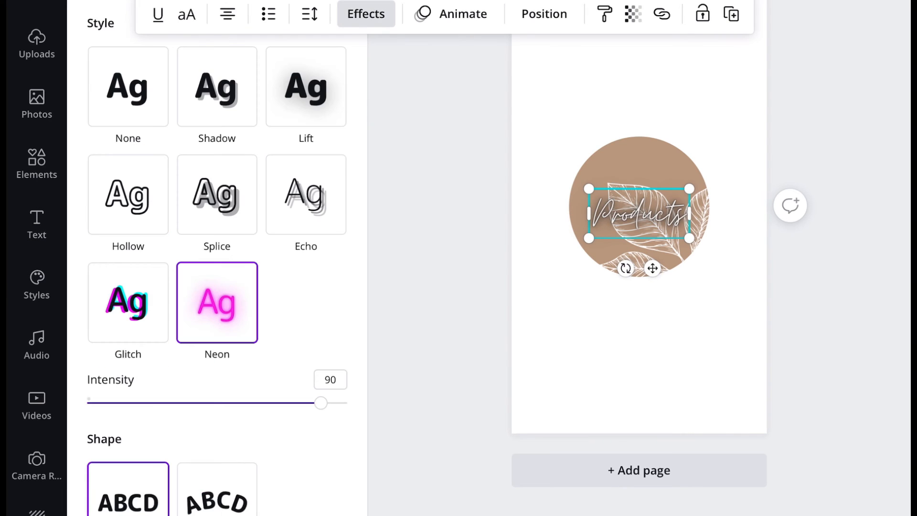
click(128, 86)
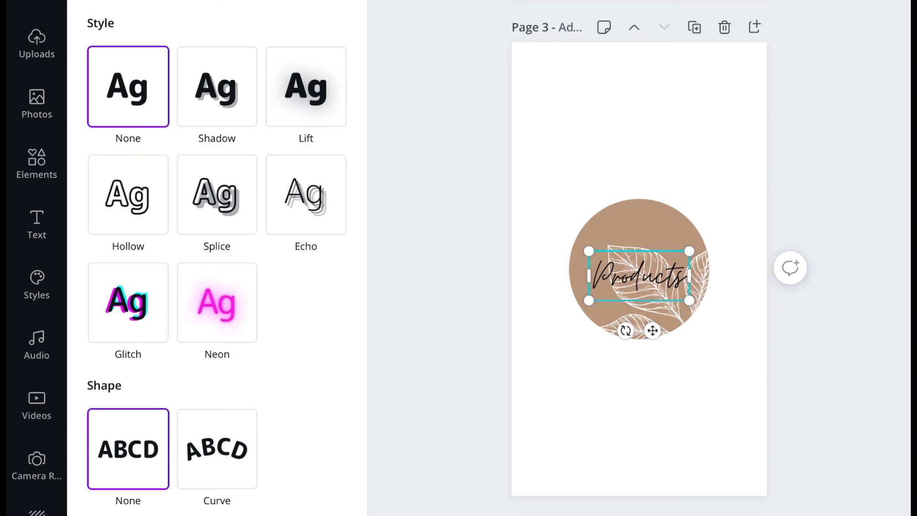
- Enlarge the Products text and try a bold brush script before applying the Afrah font
key(ctrl+shift+f)
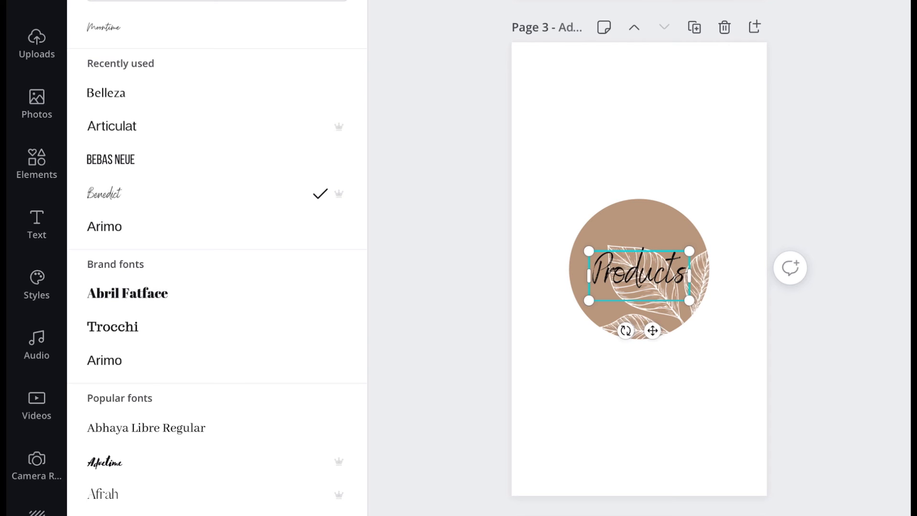
drag(689, 275, 732, 309)
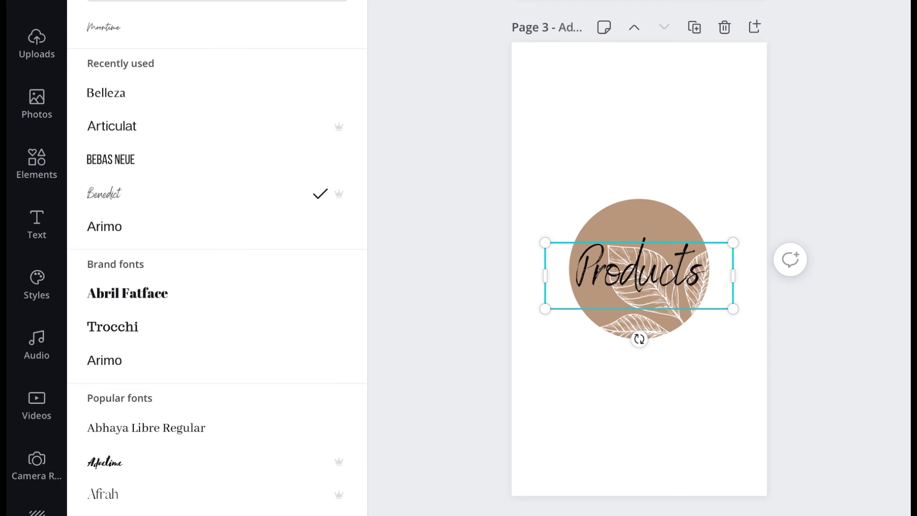
click(104, 462)
scroll(217, 267, down, 3)
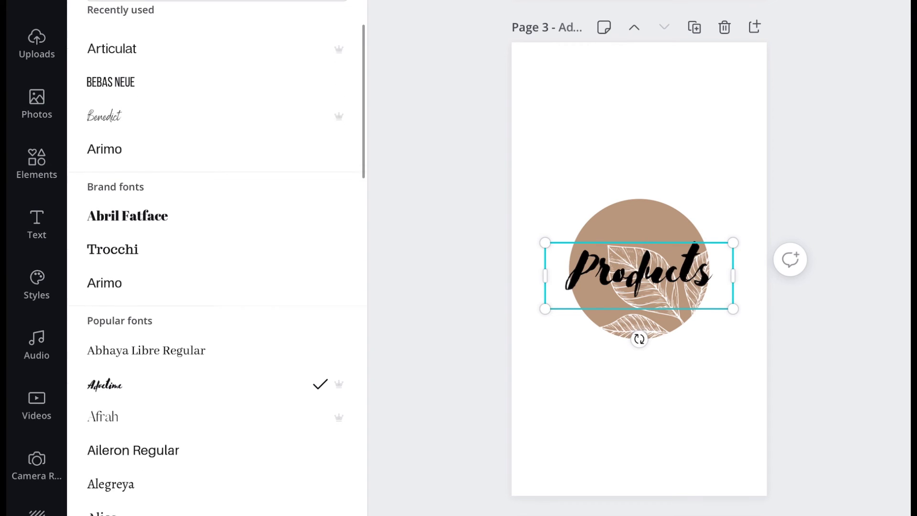
click(103, 339)
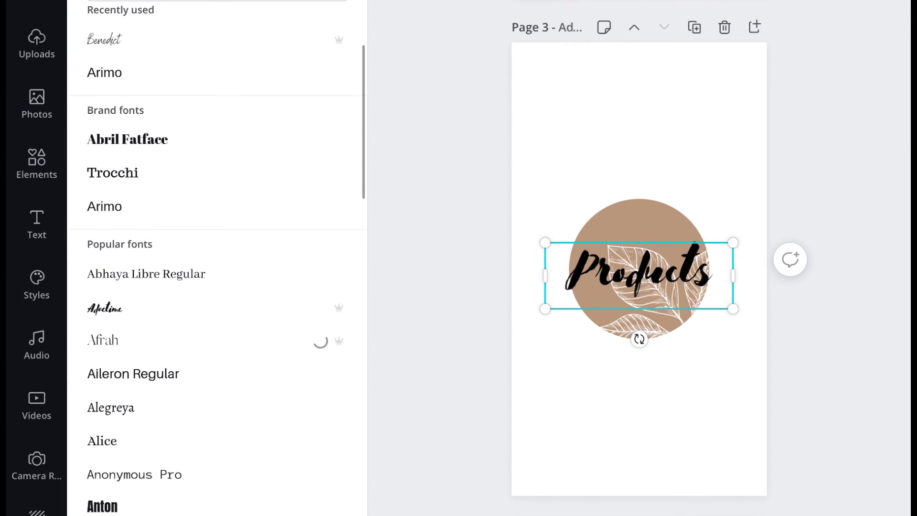
- Resize the Products text to span most of the circle's width and centre it on the circle
drag(733, 242, 709, 297)
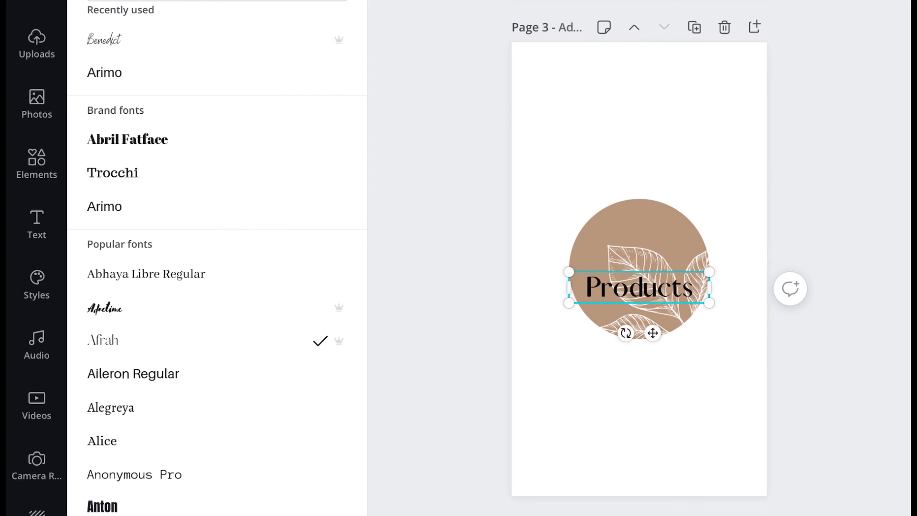
mouse_move(640, 287)
mouse_down()
mouse_move(639, 244)
mouse_move(640, 269)
mouse_up()
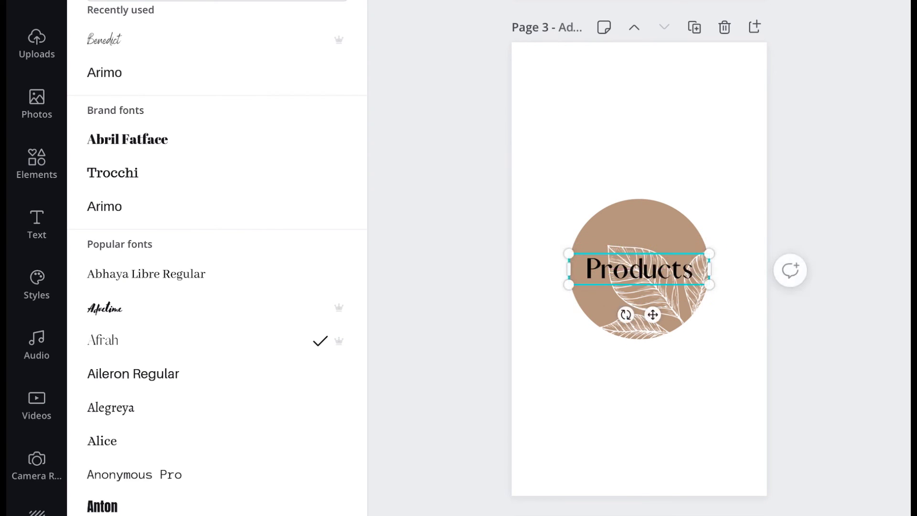
drag(710, 285, 724, 287)
- Try Aileron Regular on the Products text, then apply the Bebas Neue font
click(36, 224)
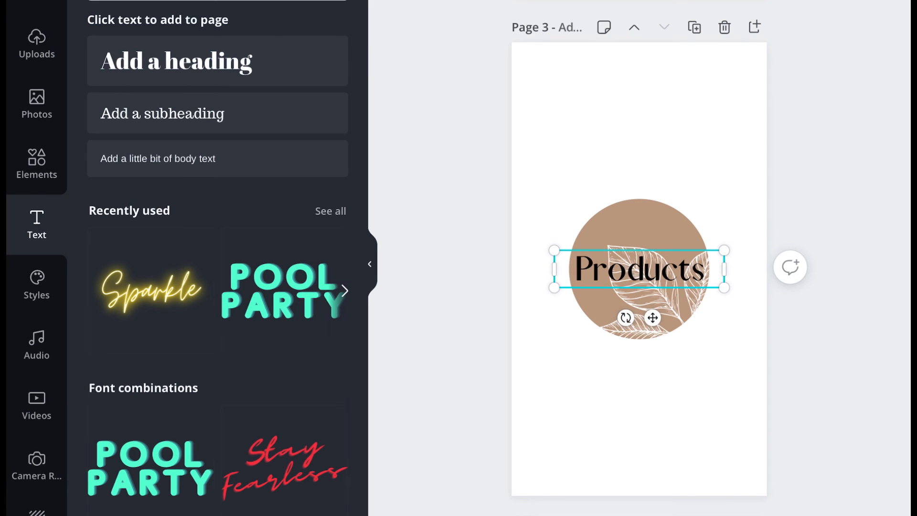
click(574, 269)
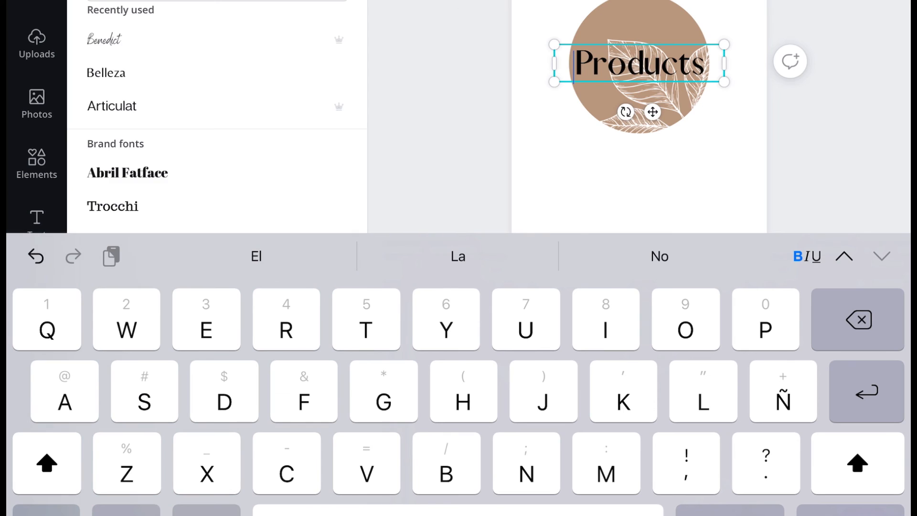
click(850, 509)
scroll(215, 286, down, 3)
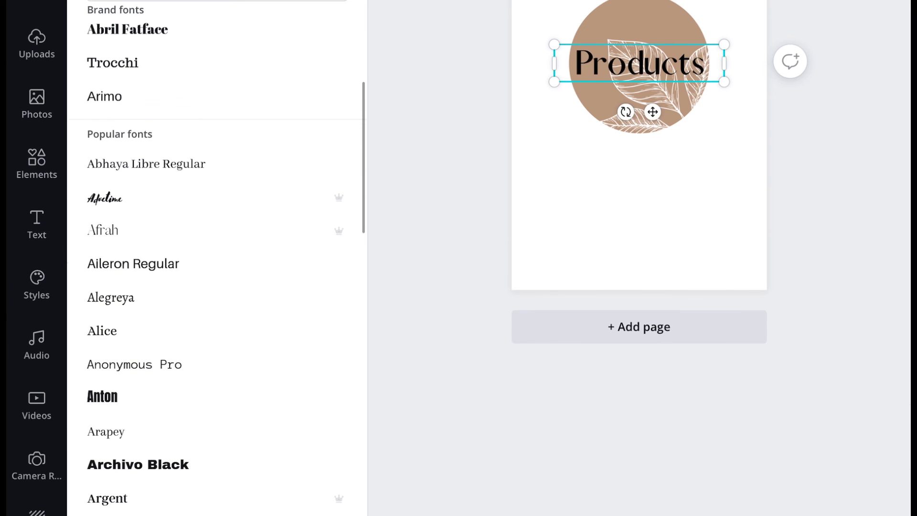
click(132, 264)
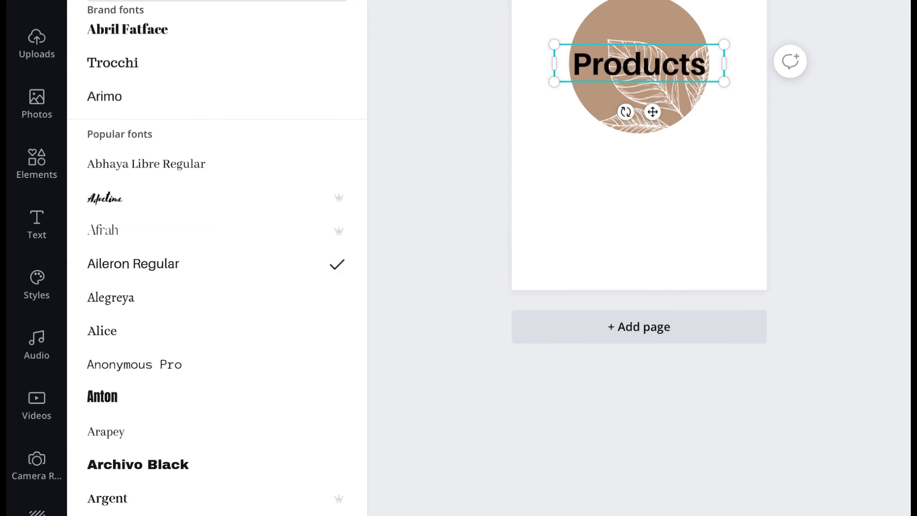
scroll(215, 286, down, 10)
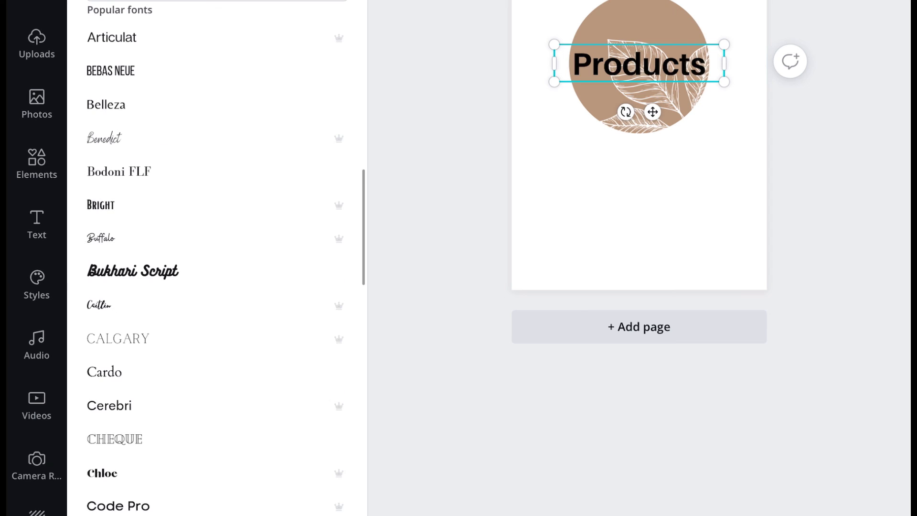
click(110, 75)
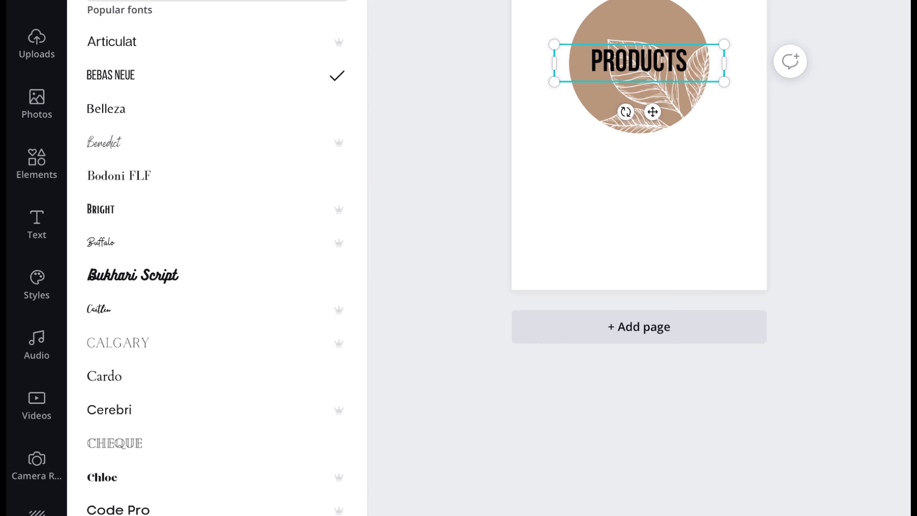
mouse_move(639, 61)
mouse_down()
mouse_move(621, 72)
mouse_move(639, 61)
mouse_up()
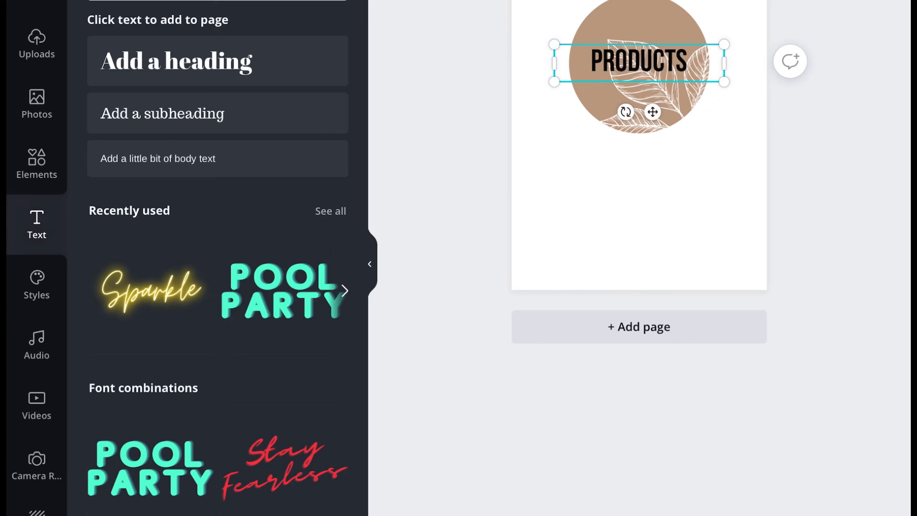
- Hide the side panel, widen the Products text box beyond the circle and increase its font size slightly
scroll(639, 258, up, 2)
scroll(639, 258, up, 1)
key(ctrl+/)
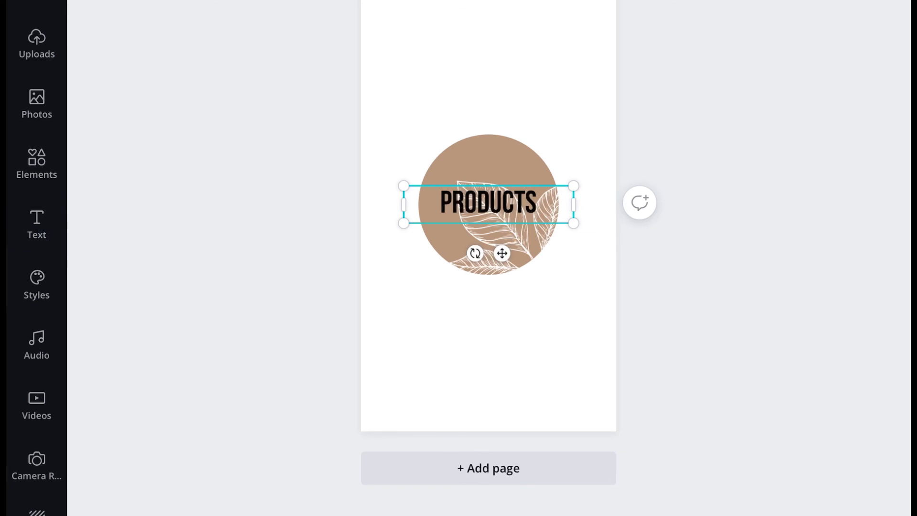
scroll(488, 258, up, 1)
drag(573, 218, 601, 218)
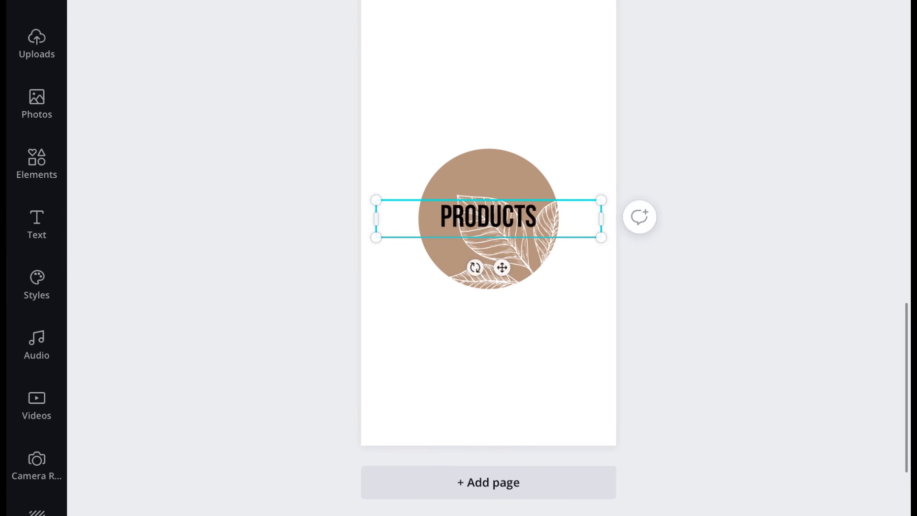
key(ctrl+shift+period)
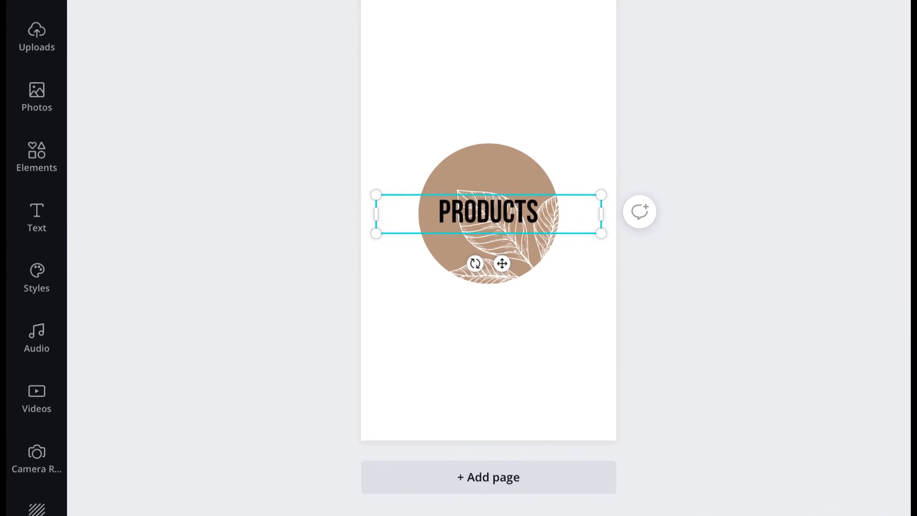
- Enlarge the Products text until it spans almost the full width of the tan circle, keeping it centred
key(ctrl+shift+period)
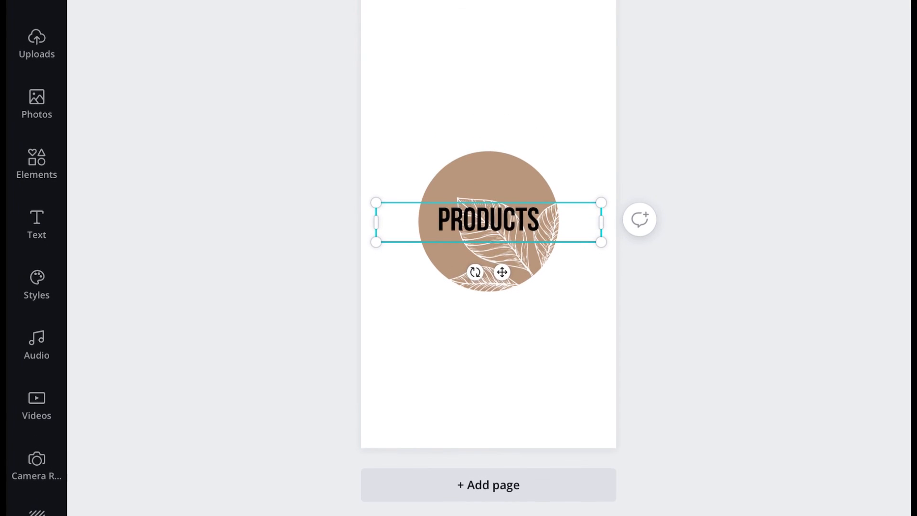
key(Escape)
click(488, 265)
key(ctrl+shift+period)
key(ctrl+shift+period)
key(ctrl+shift+period)
key(ctrl+shift+period)
key(ctrl+shift+period)
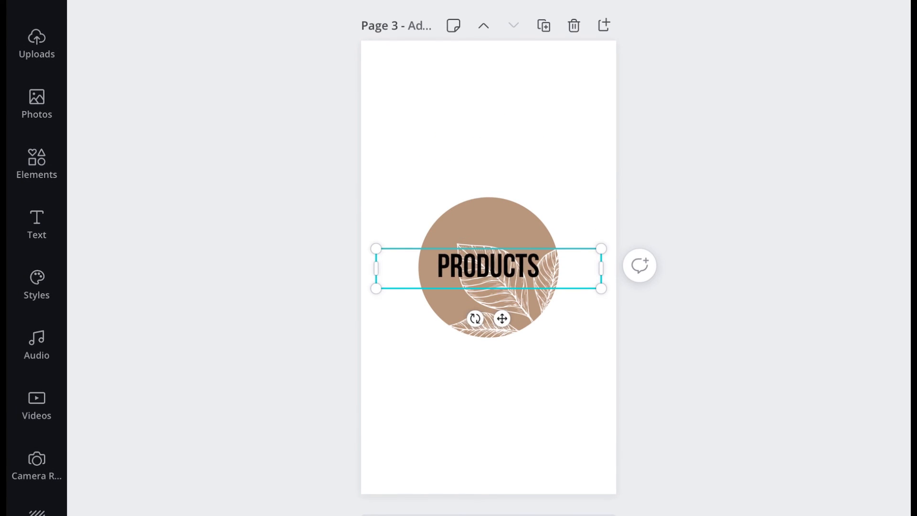
key(ctrl+shift+period)
key(ctrl+shift+period)
key(ctrl+shift+period)
key(ctrl+shift+period)
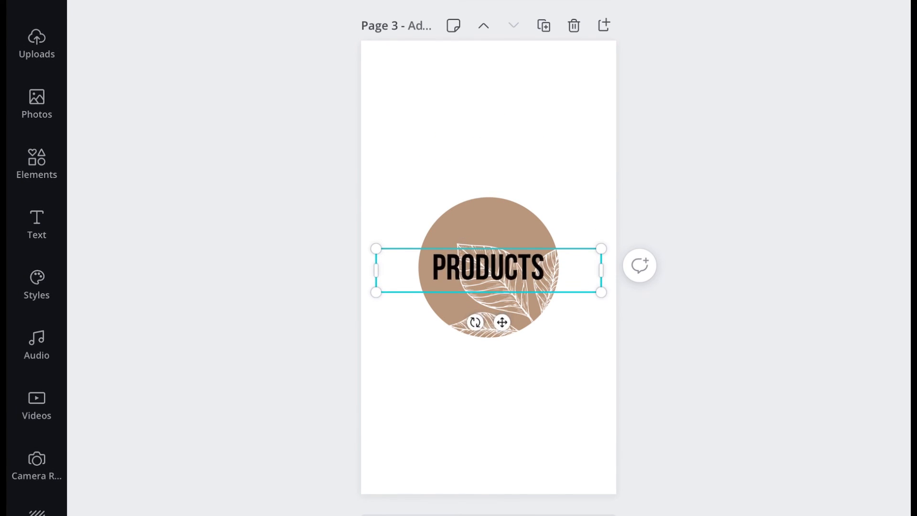
key(ctrl+shift+period)
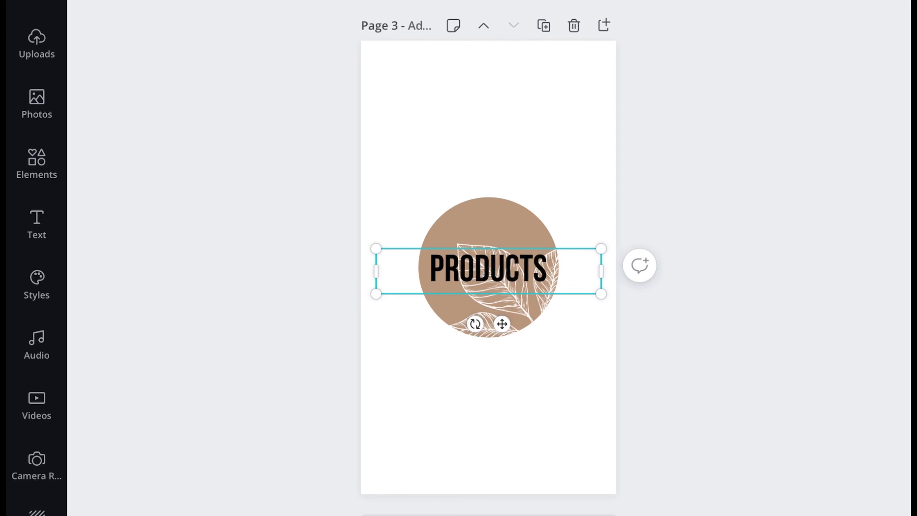
mouse_move(602, 294)
mouse_down()
mouse_move(623, 299)
mouse_move(616, 297)
mouse_up()
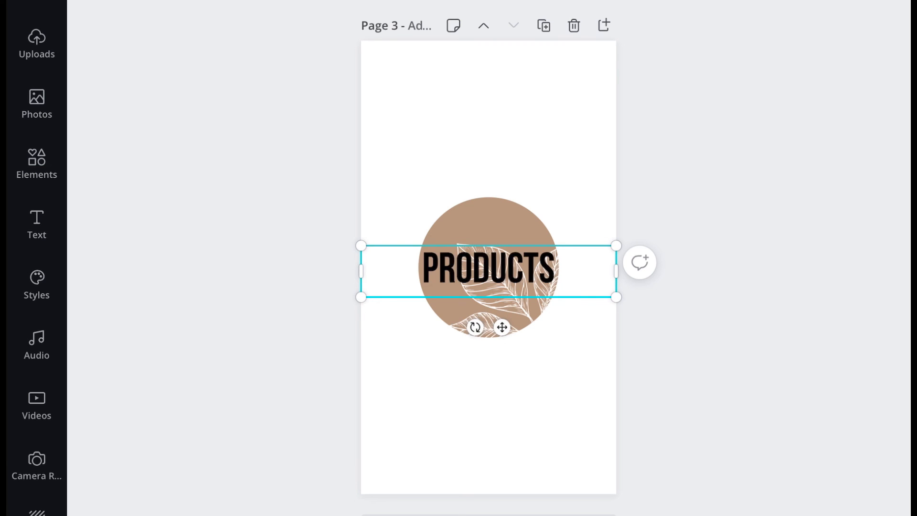
key(Escape)
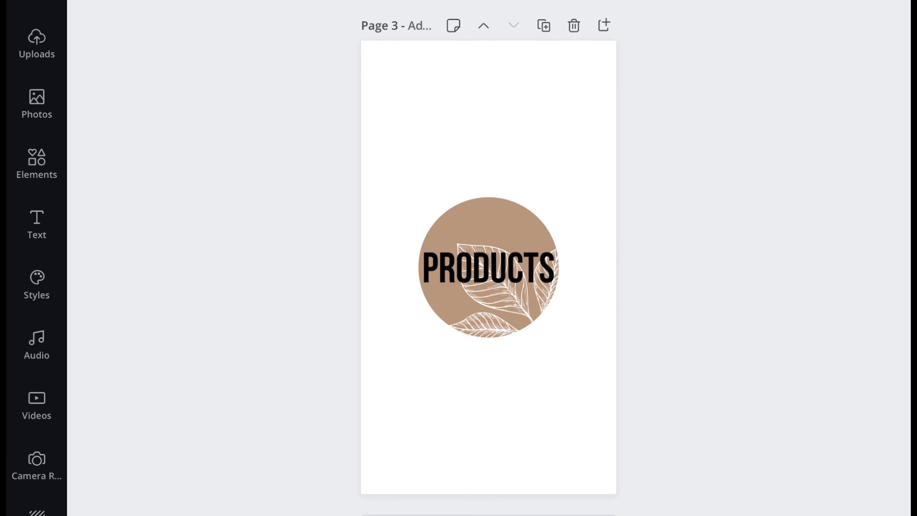
- Give the Products text a black Shadow effect after trying a white shadow, and change the text itself to white
click(488, 267)
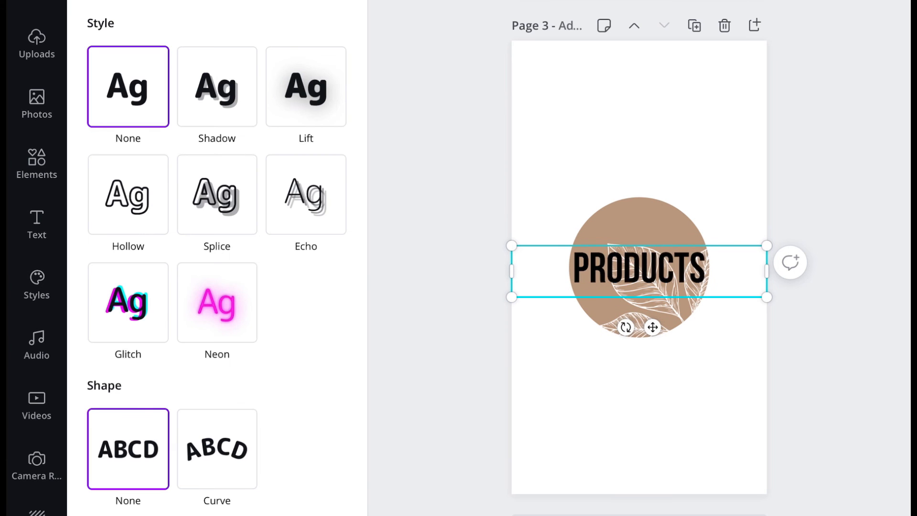
click(216, 86)
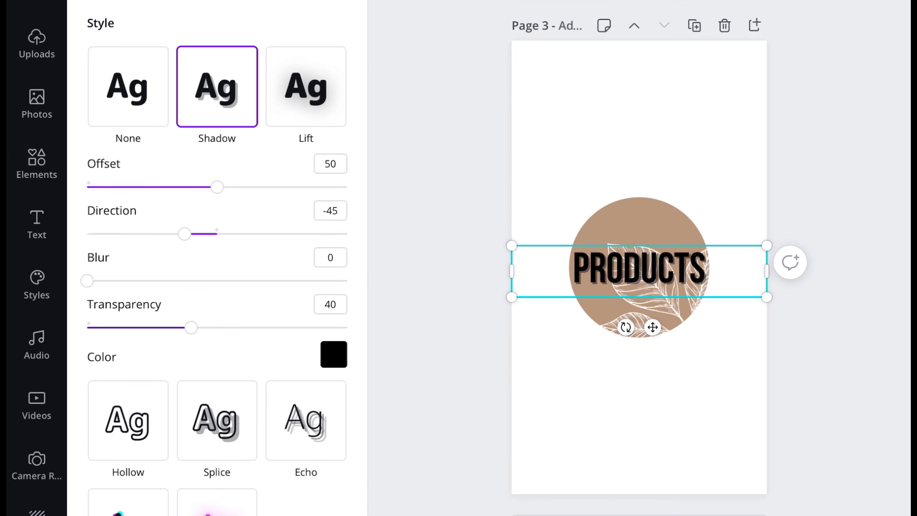
click(333, 354)
scroll(217, 197, down, 3)
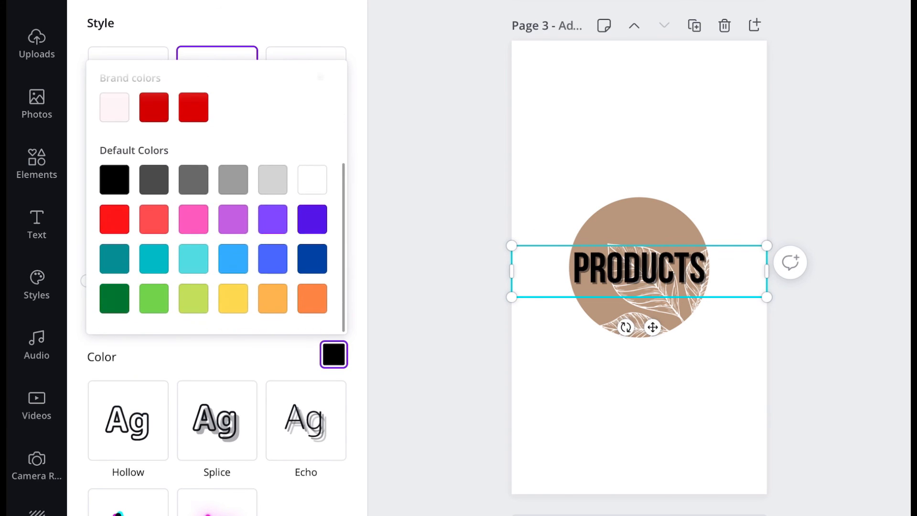
click(312, 181)
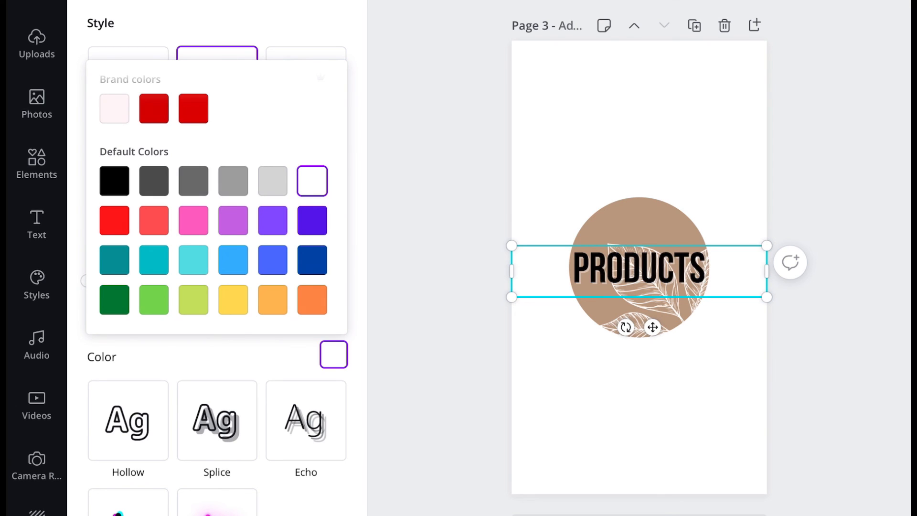
click(114, 181)
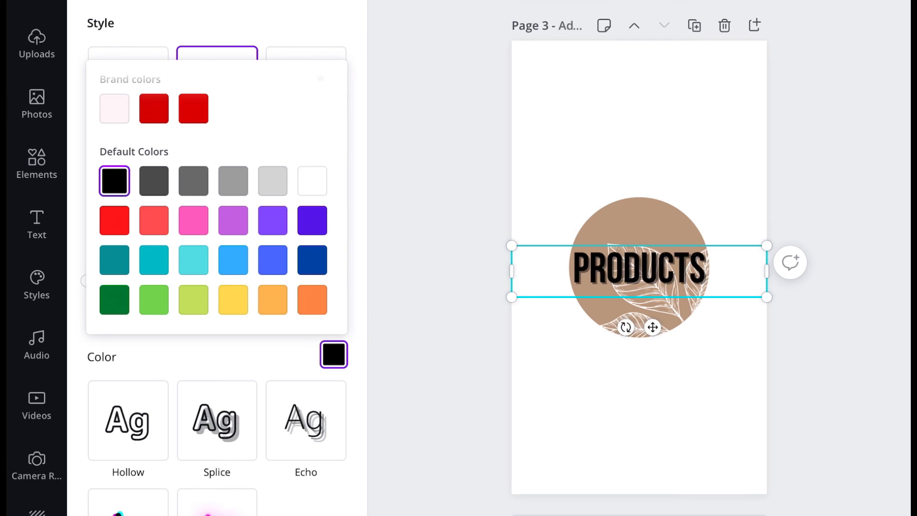
click(194, 138)
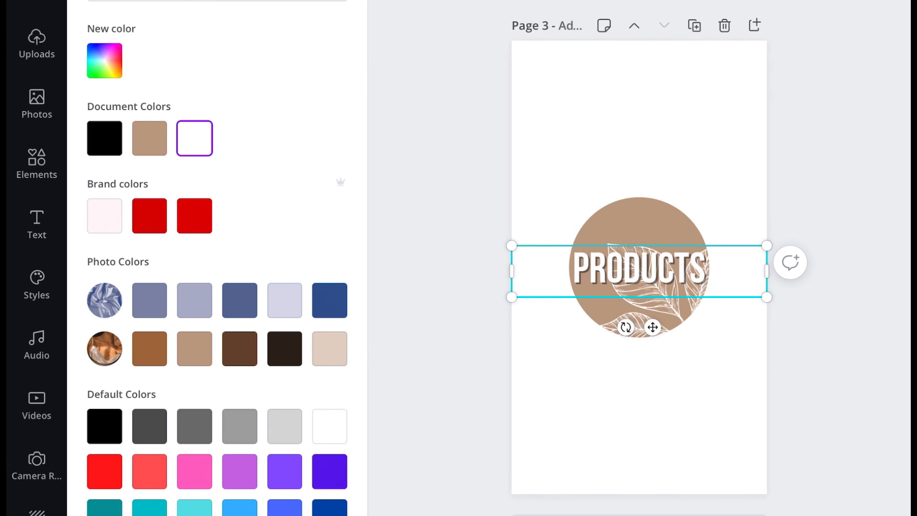
key(Escape)
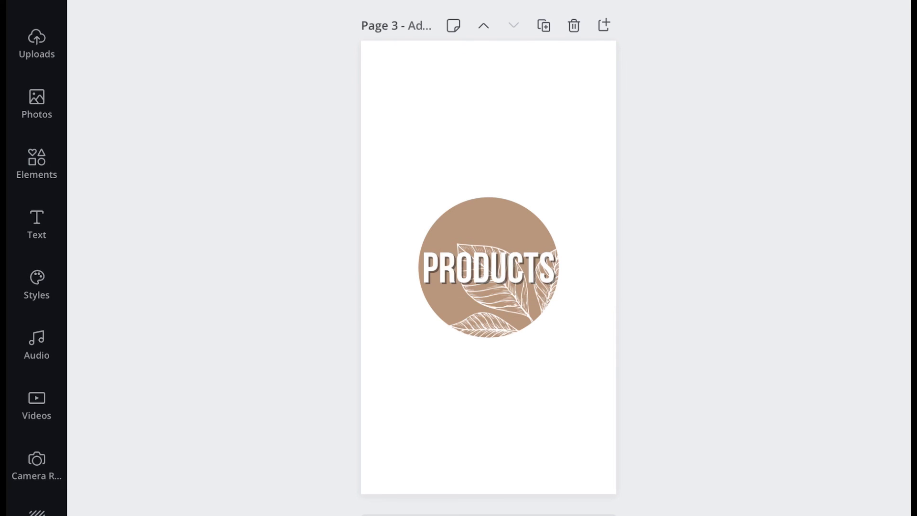
scroll(488, 258, up, 10)
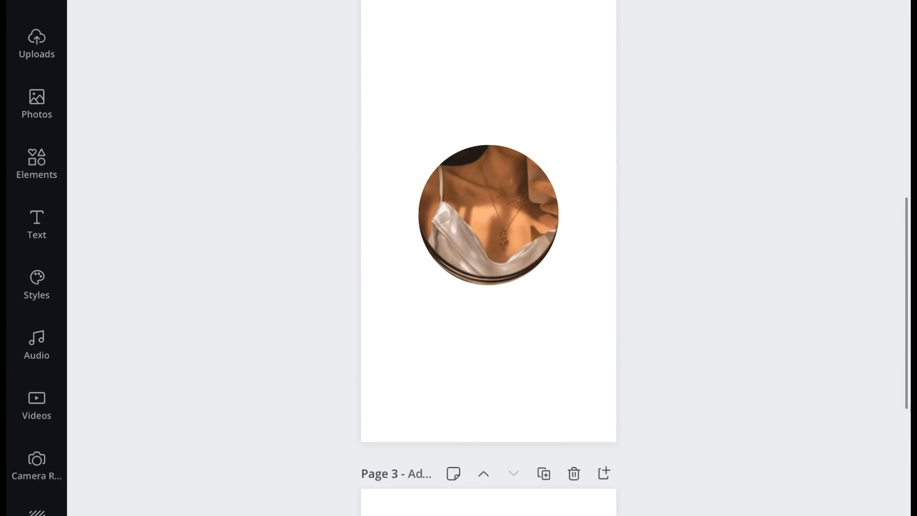
scroll(488, 258, up, 10)
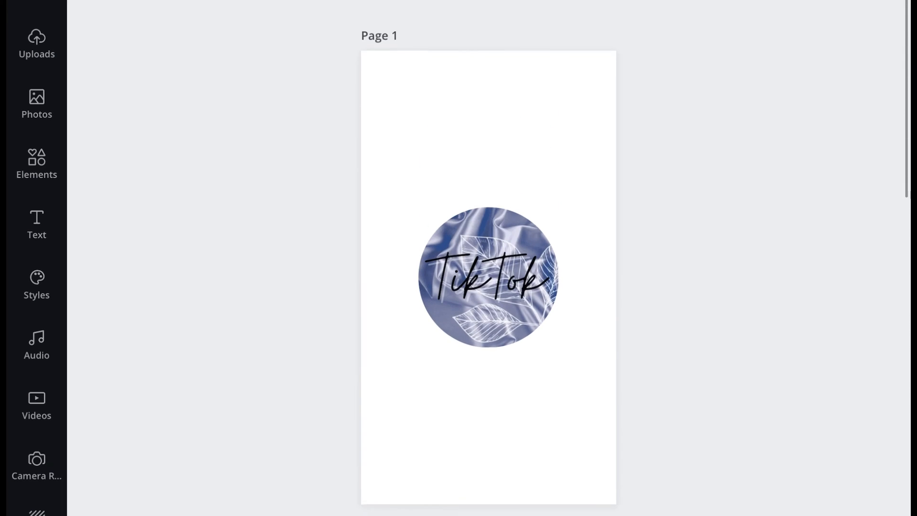
scroll(488, 258, down, 20)
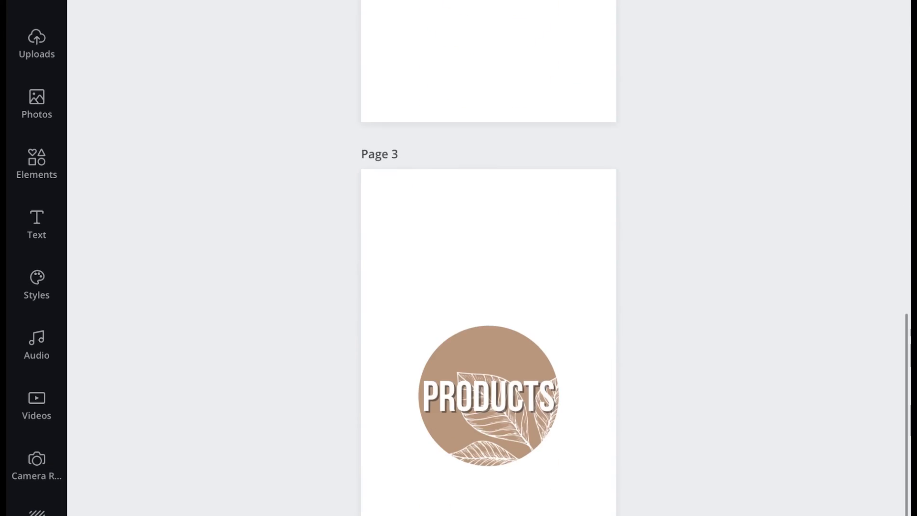